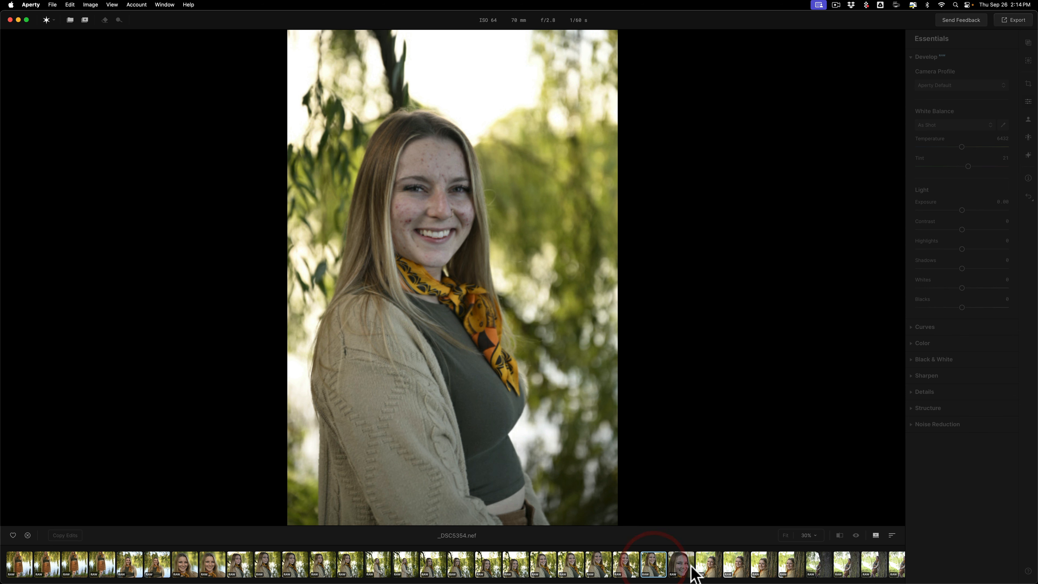
Select the photo _DSC5357.nef for editing and keep its camera profile on Aperty Default.
{"action": "left_click", "coordinate": [706, 570]}
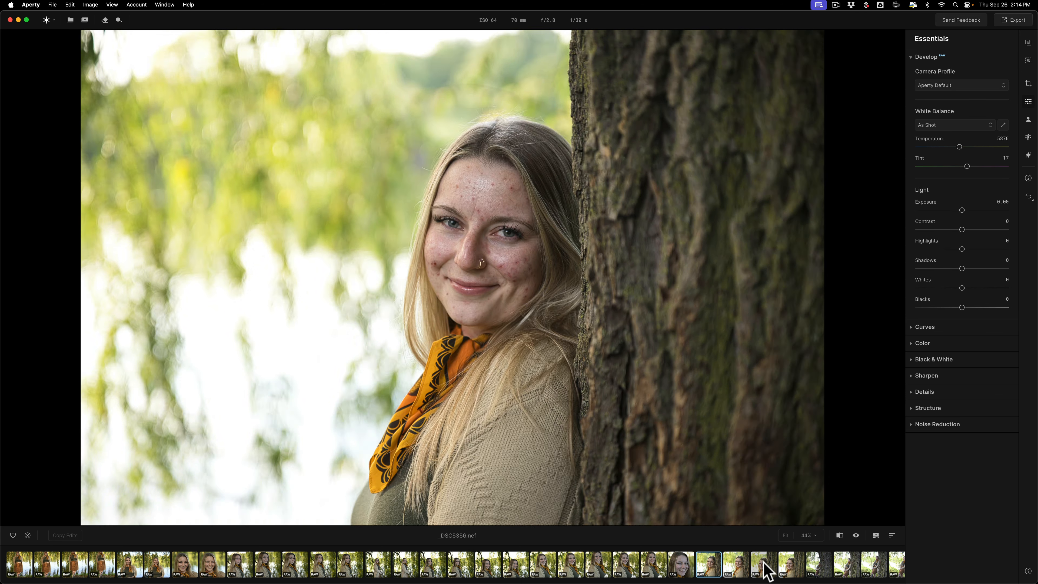
{"action": "left_click", "coordinate": [764, 569]}
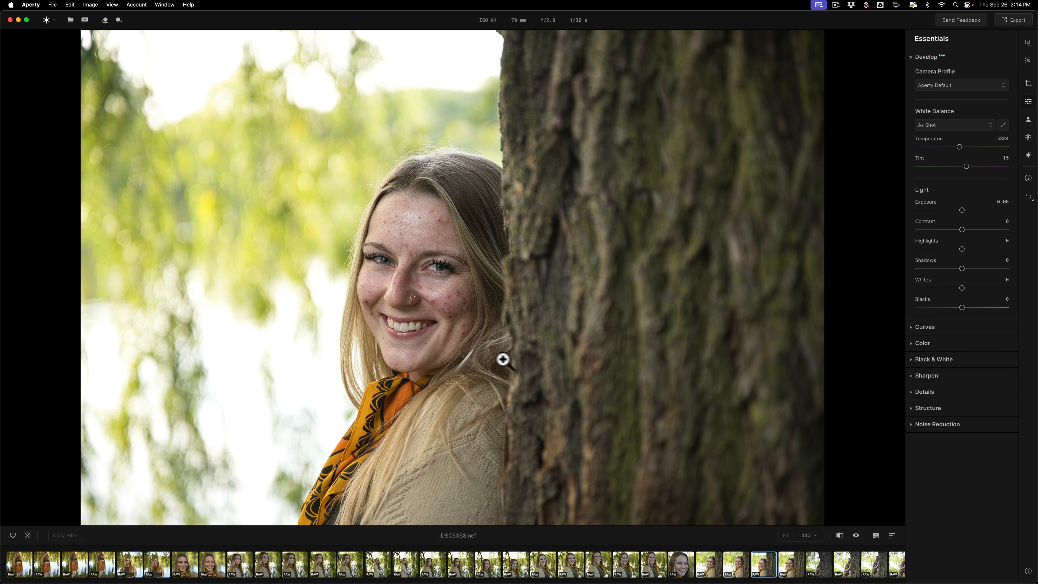
{"action": "left_click", "coordinate": [732, 571]}
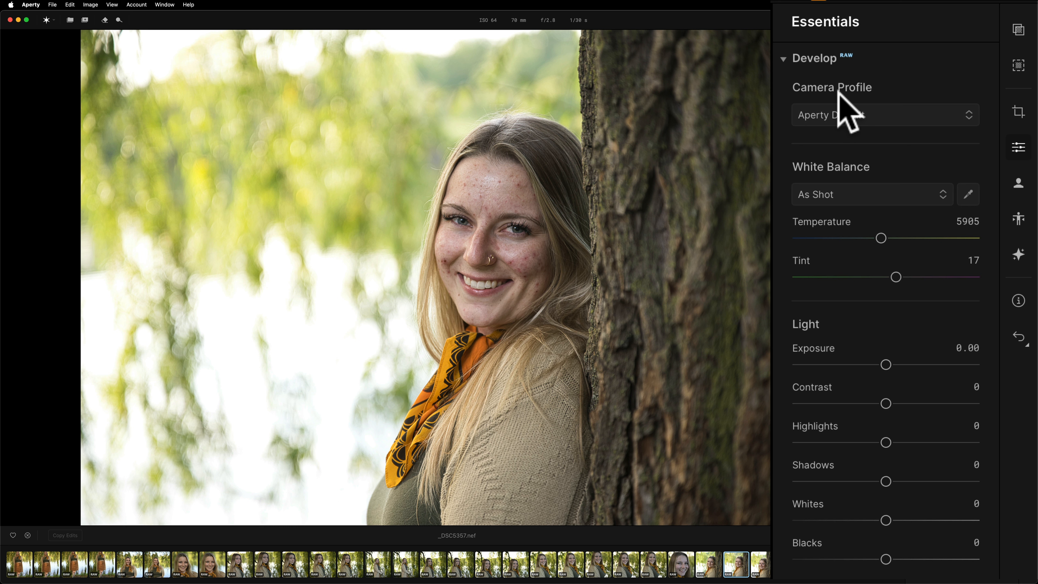
{"action": "left_click", "coordinate": [884, 133]}
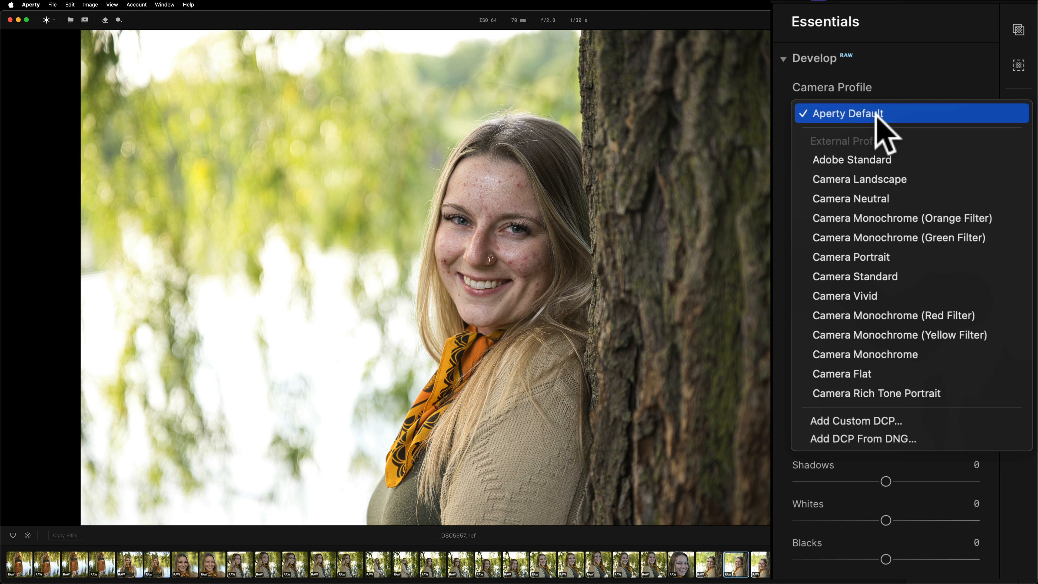
{"action": "left_click", "coordinate": [891, 114]}
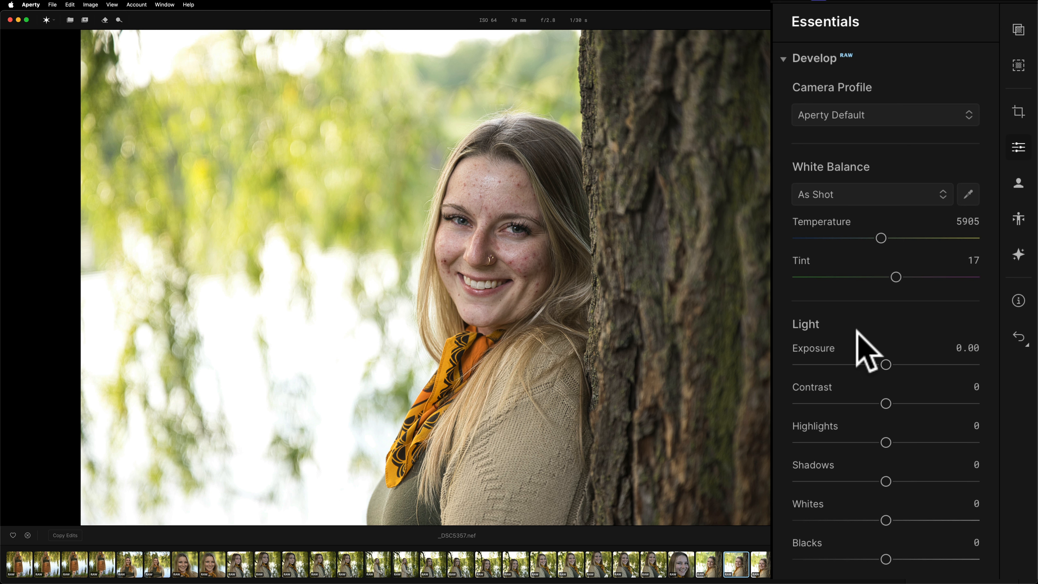
Show the clipping overlay and recover the blown background by setting Highlights to -100 and Exposure to -0.73.
{"action": "key", "text": "j"}
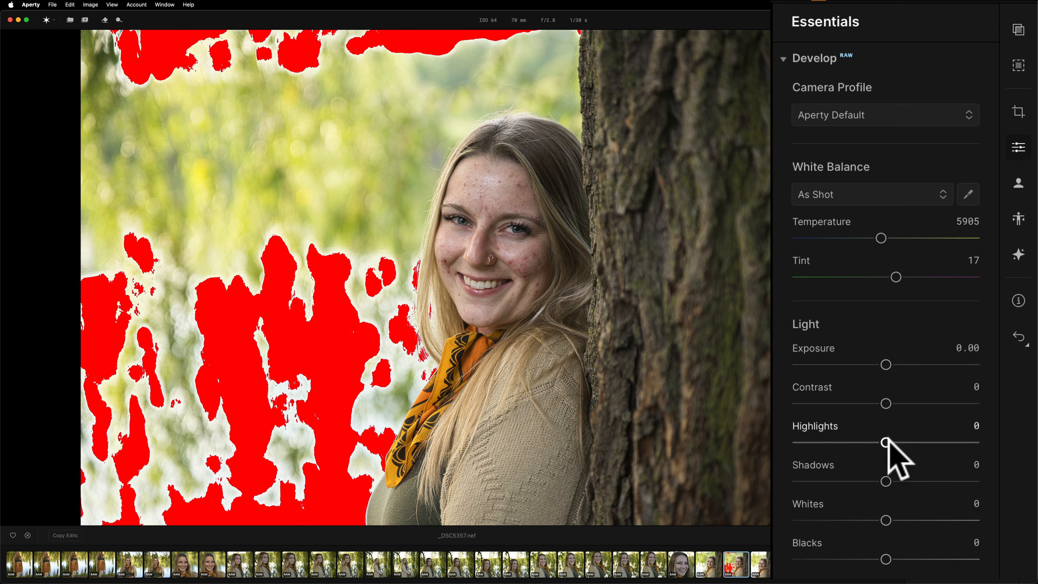
{"action": "mouse_move", "coordinate": [885, 441]}
{"action": "left_mouse_down"}
{"action": "mouse_move", "coordinate": [830, 457]}
{"action": "mouse_move", "coordinate": [797, 444]}
{"action": "left_mouse_up"}
{"action": "left_click", "coordinate": [862, 246]}
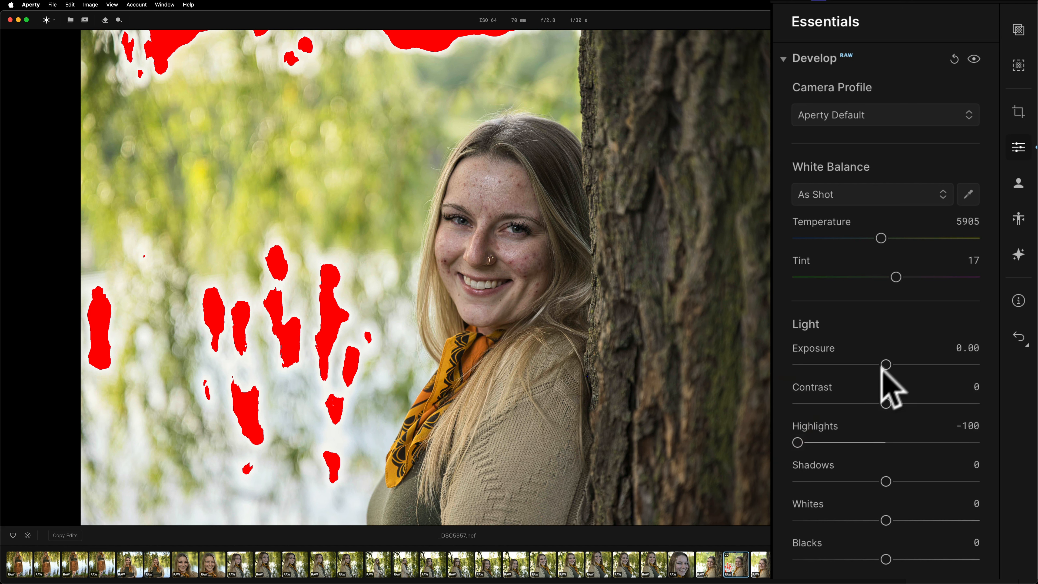
{"action": "left_click_drag", "start_coordinate": [883, 365], "coordinate": [871, 364]}
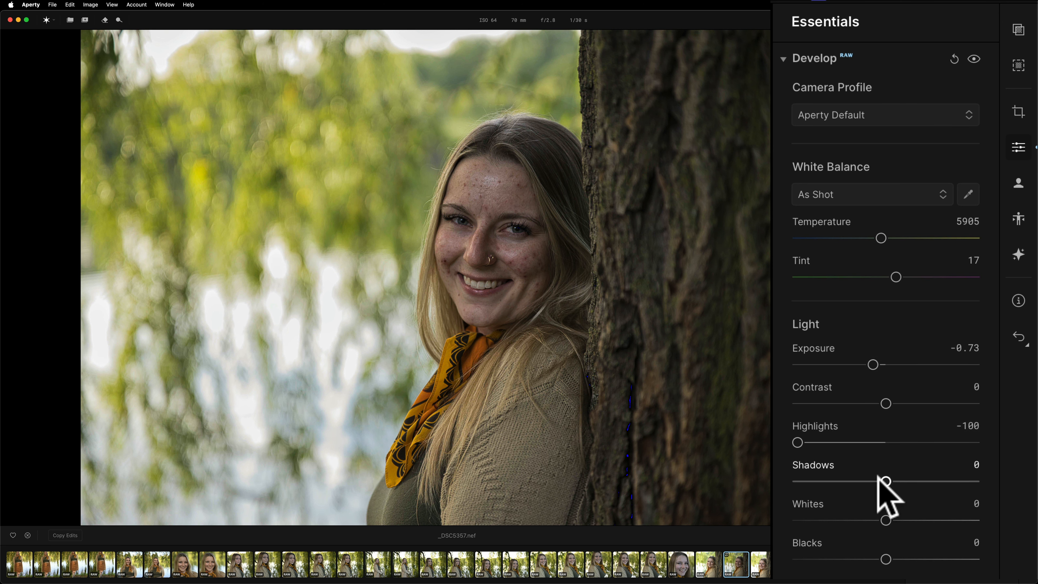
Rebalance the photo's tones with Shadows at 100, Whites at 34 and Blacks at -14.
{"action": "mouse_move", "coordinate": [886, 481]}
{"action": "left_mouse_down"}
{"action": "mouse_move", "coordinate": [1034, 485]}
{"action": "mouse_move", "coordinate": [1026, 493]}
{"action": "left_mouse_up"}
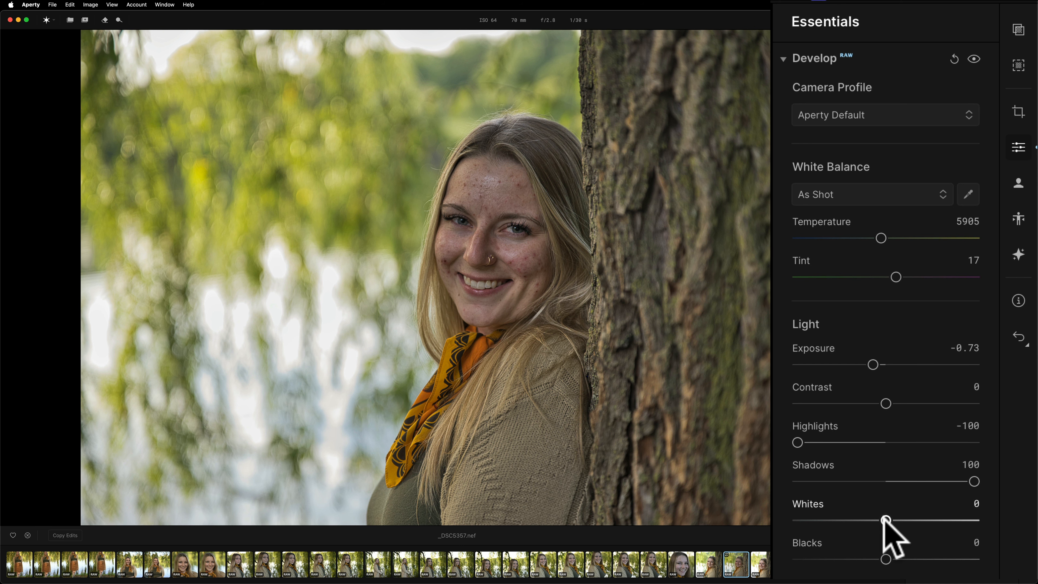
{"action": "left_click_drag", "start_coordinate": [885, 520], "coordinate": [914, 520]}
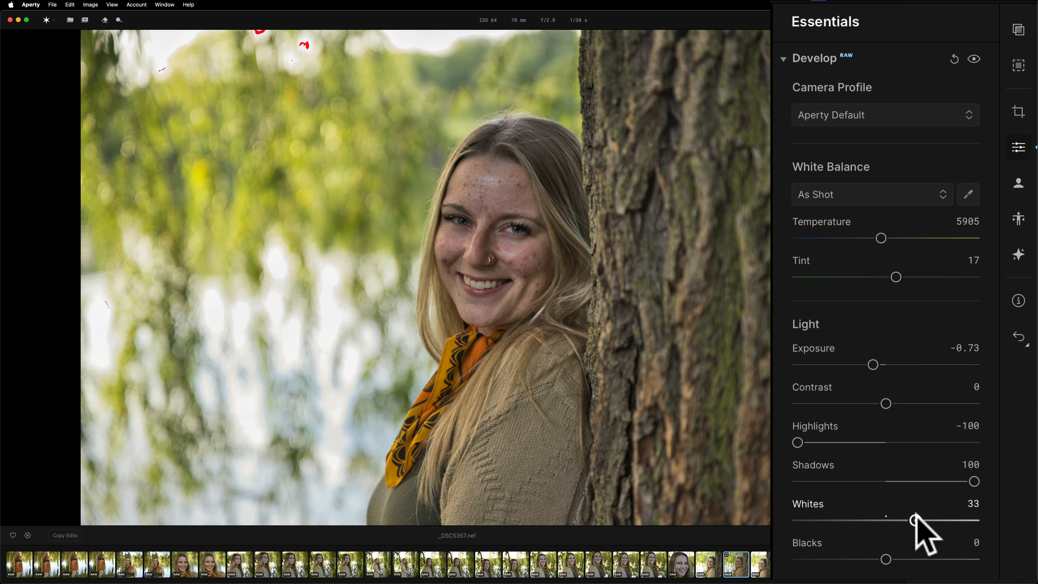
{"action": "left_click_drag", "start_coordinate": [914, 520], "coordinate": [917, 520]}
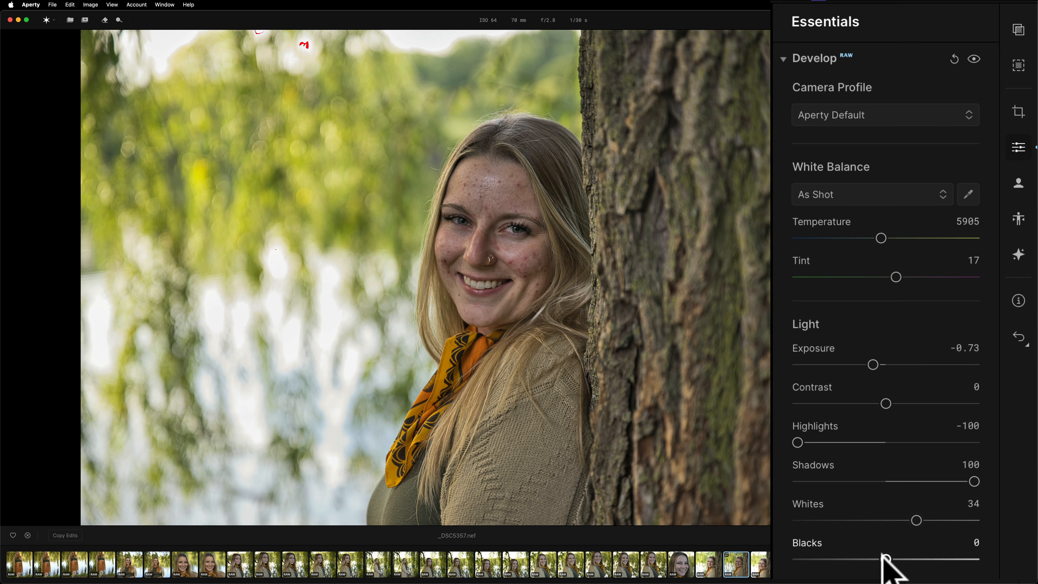
{"action": "mouse_move", "coordinate": [881, 554]}
{"action": "left_mouse_down"}
{"action": "mouse_move", "coordinate": [795, 558]}
{"action": "mouse_move", "coordinate": [873, 558]}
{"action": "left_mouse_up"}
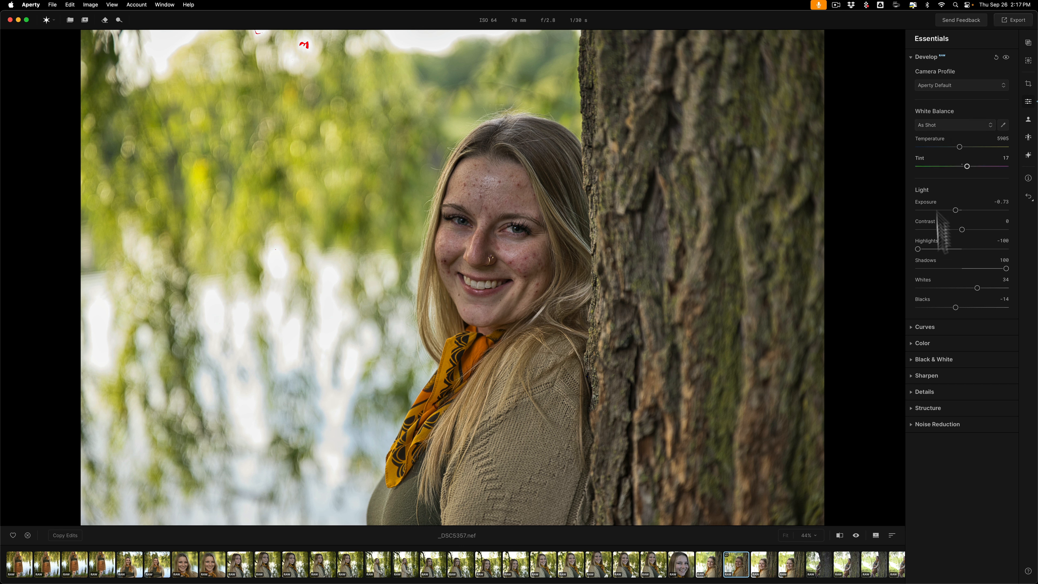
Examine the Curves and Color adjustments, including the HSL hue controls for the individual colors.
{"action": "left_click", "coordinate": [823, 69]}
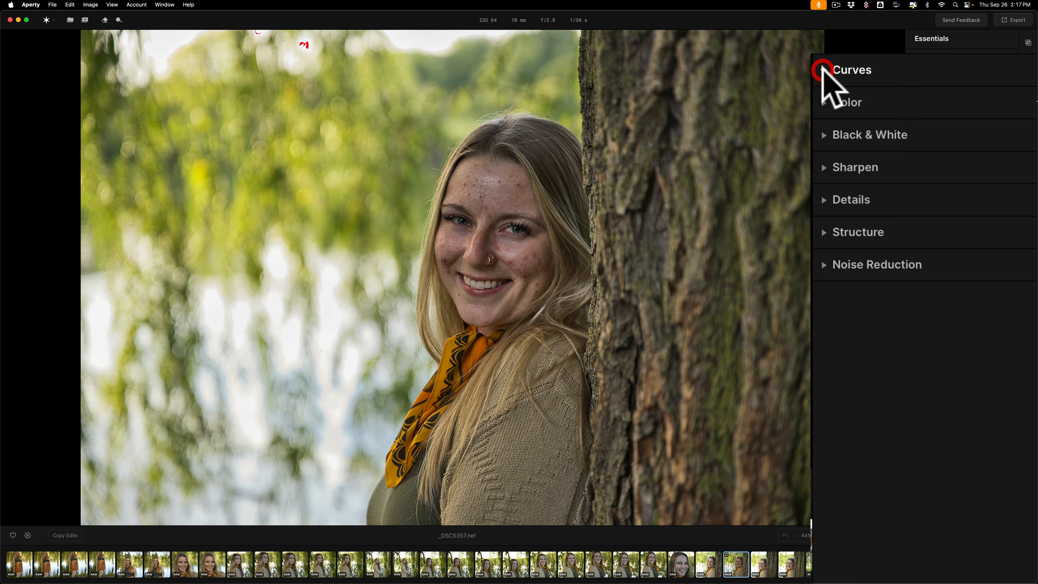
{"action": "left_click", "coordinate": [823, 69]}
{"action": "left_click", "coordinate": [823, 100]}
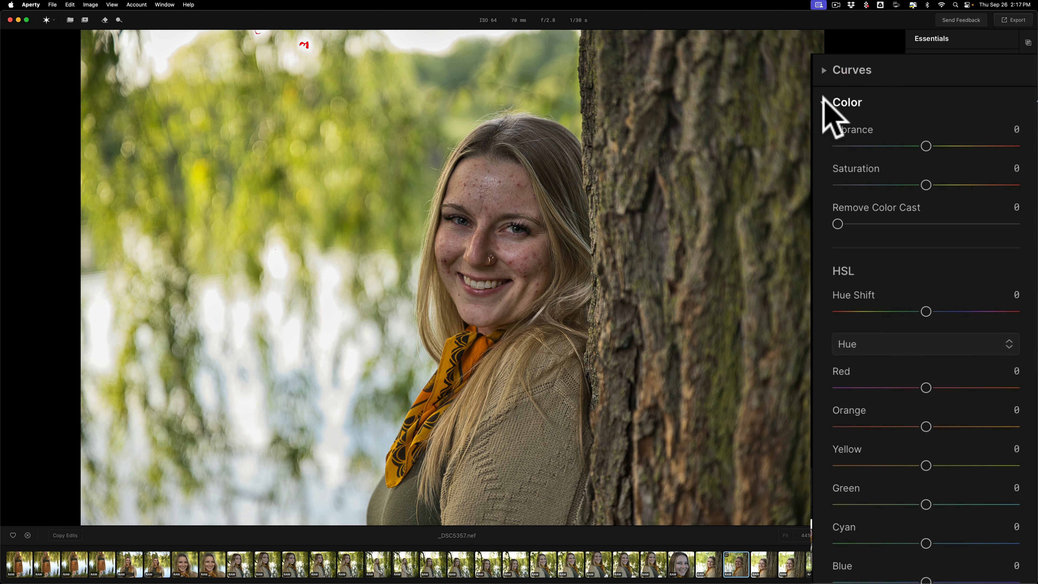
{"action": "scroll", "coordinate": [896, 253], "scroll_direction": "down", "scroll_amount": 6}
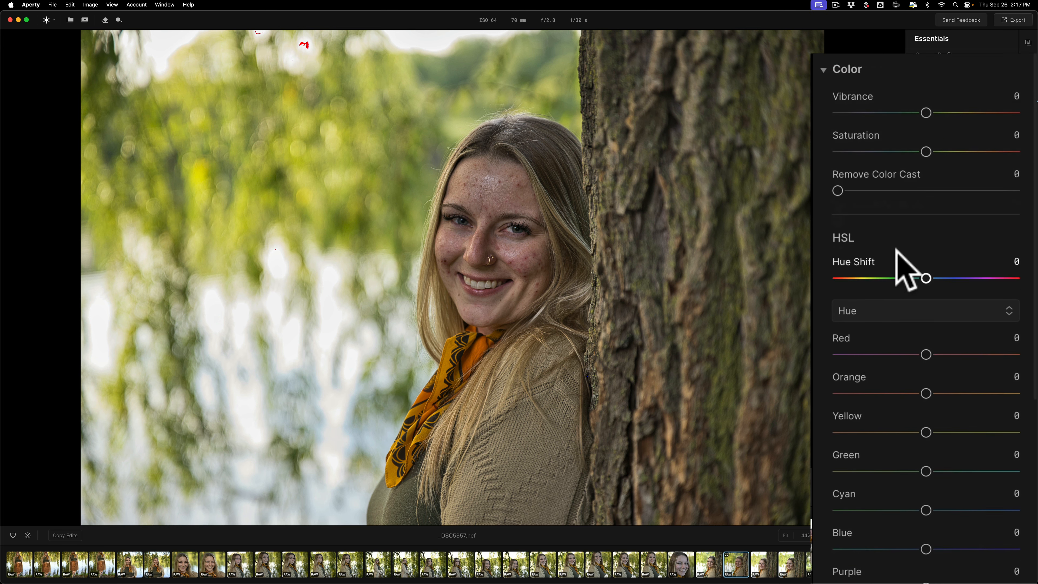
{"action": "scroll", "coordinate": [887, 229], "scroll_direction": "down", "scroll_amount": 4}
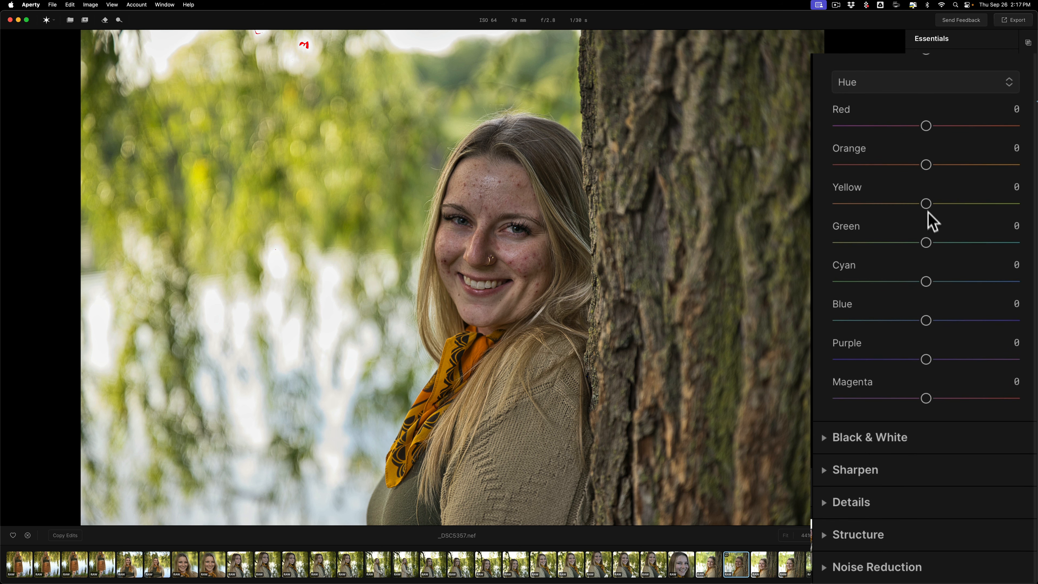
{"action": "left_click", "coordinate": [912, 216]}
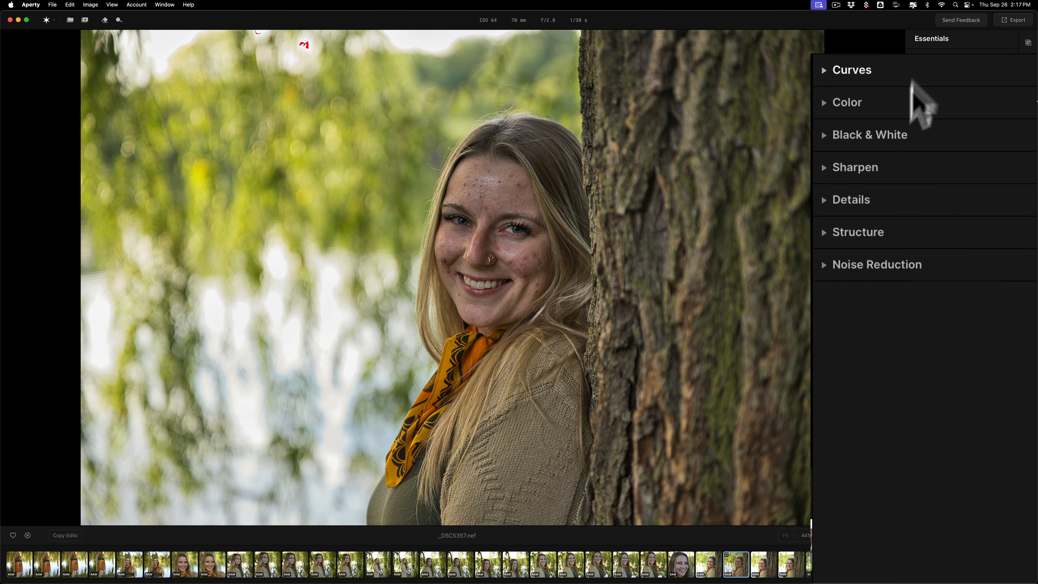
Examine the Black & White, Sharpen, Details, Structure and Noise Reduction adjustments.
{"action": "left_click", "coordinate": [825, 134]}
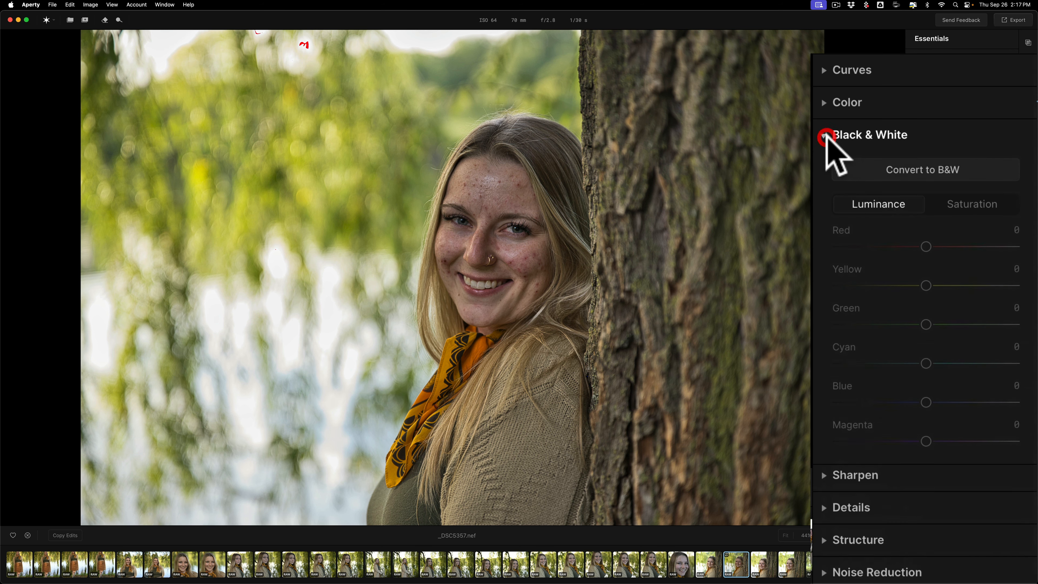
{"action": "left_click", "coordinate": [825, 135]}
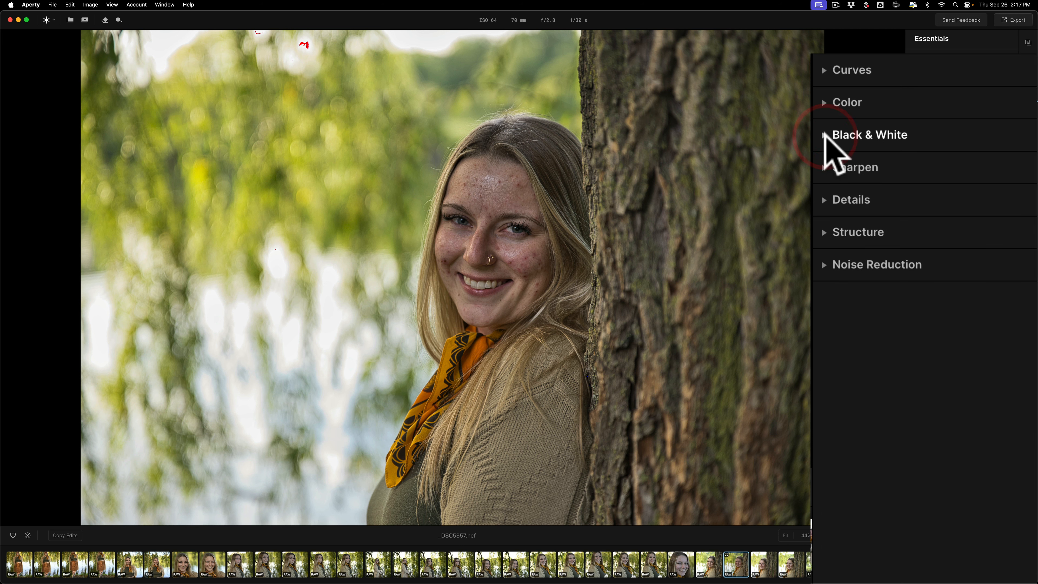
{"action": "left_click", "coordinate": [829, 137]}
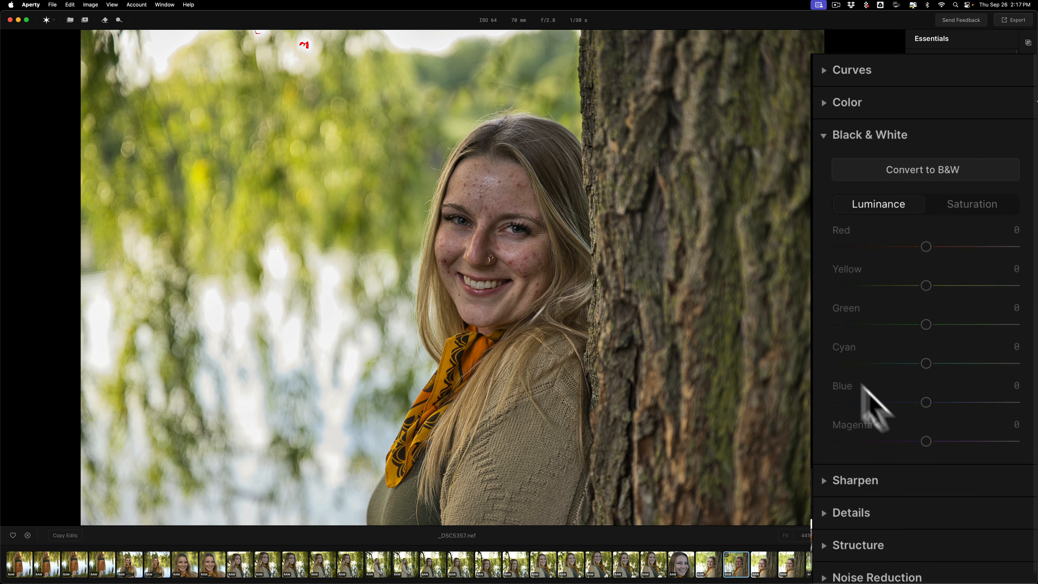
{"action": "left_click", "coordinate": [824, 136]}
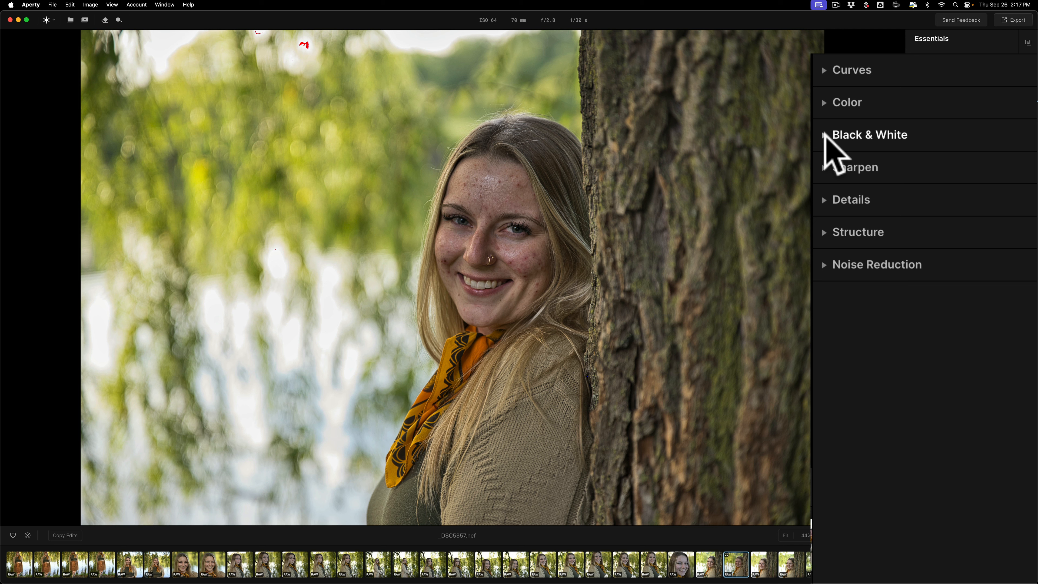
{"action": "left_click", "coordinate": [824, 168]}
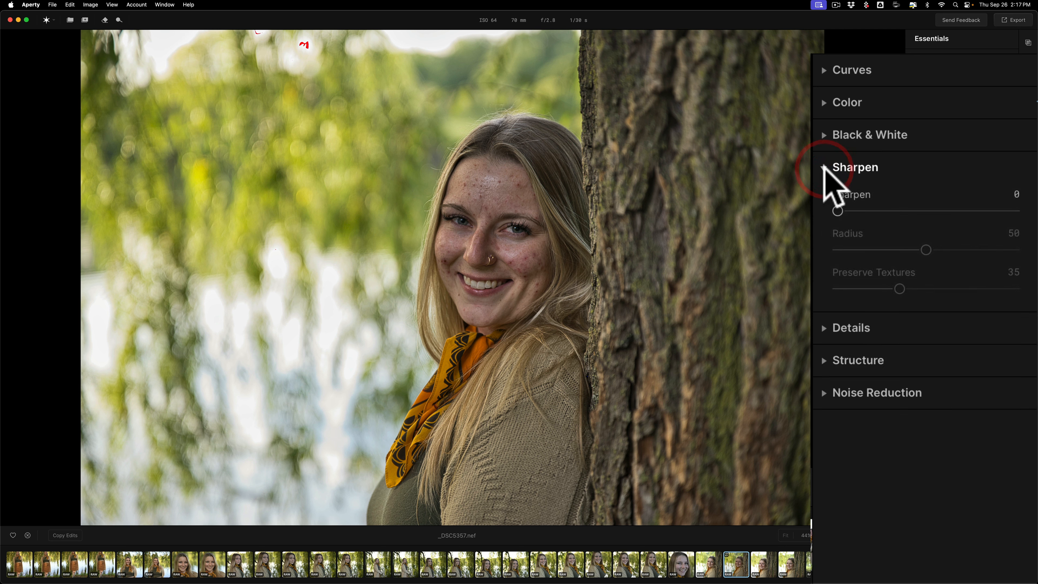
{"action": "left_click", "coordinate": [824, 167]}
{"action": "left_click", "coordinate": [824, 198]}
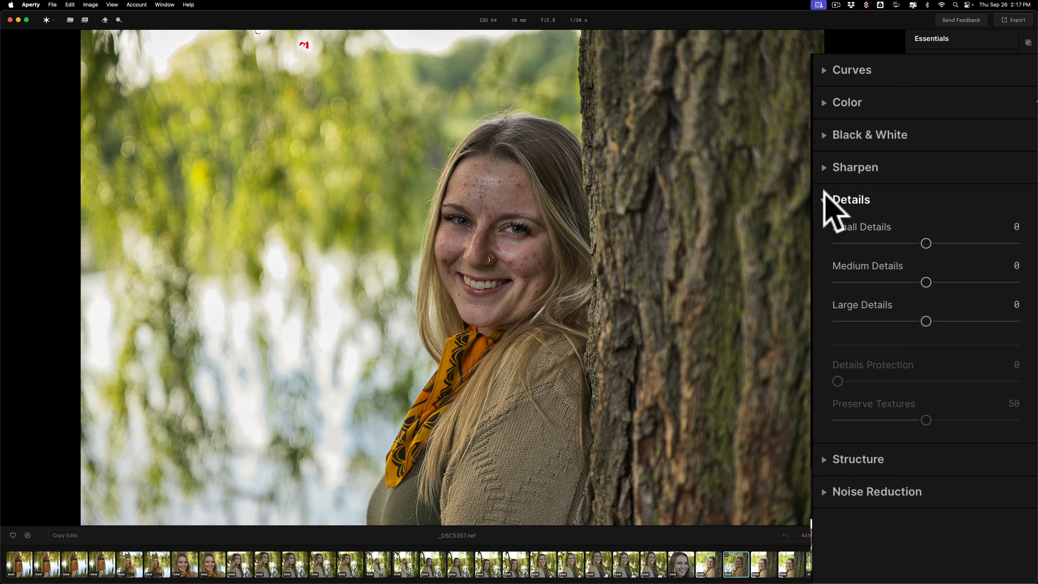
{"action": "left_click", "coordinate": [824, 199]}
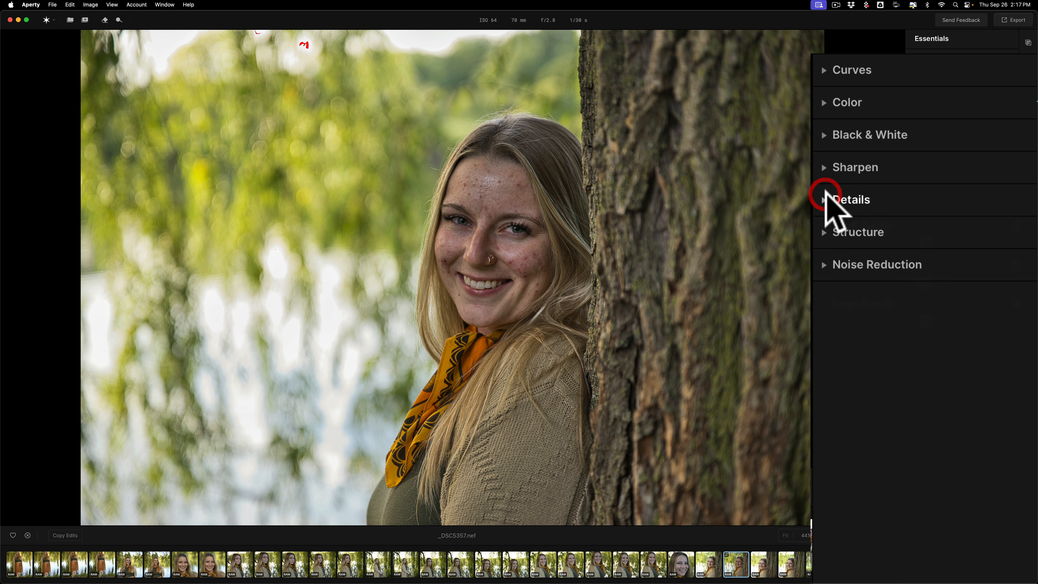
{"action": "left_click", "coordinate": [825, 232]}
{"action": "left_click", "coordinate": [825, 232]}
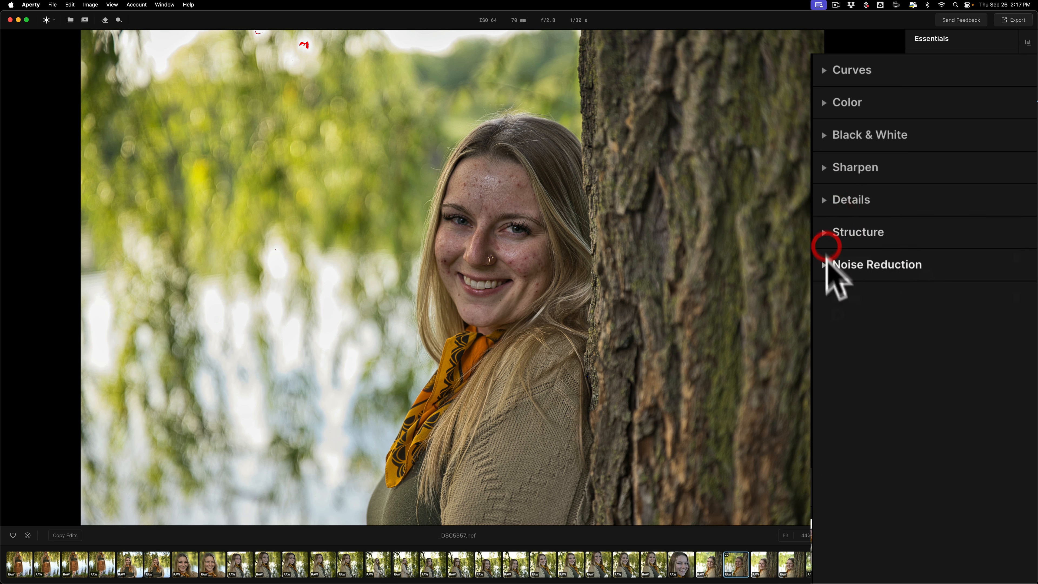
{"action": "left_click", "coordinate": [825, 264]}
{"action": "left_click", "coordinate": [825, 264]}
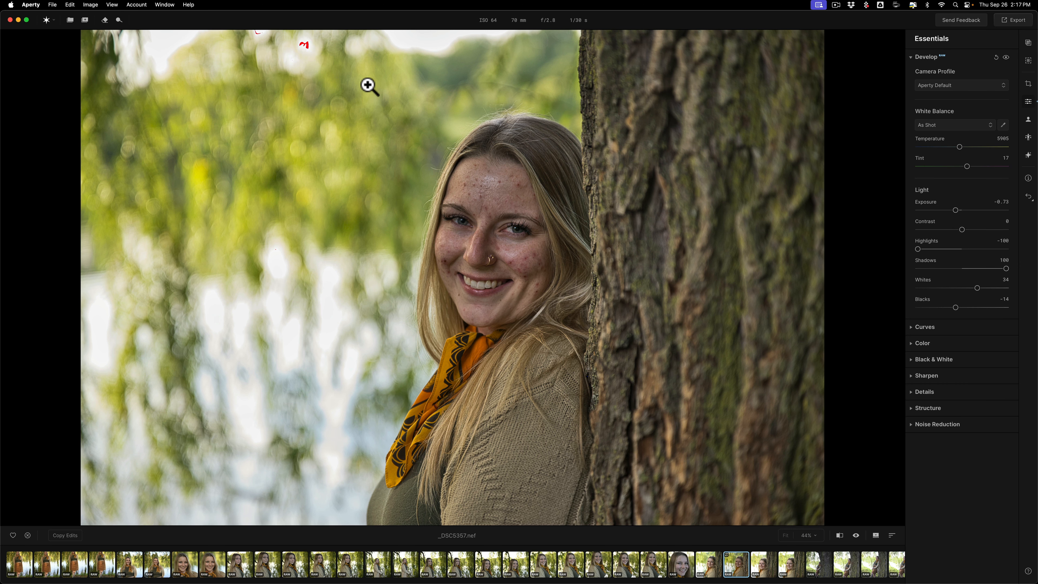
Hide the clipping overlay and retouch the skin with Blemish Removal and Skin Smoothing at 50 each.
{"action": "key", "text": "j"}
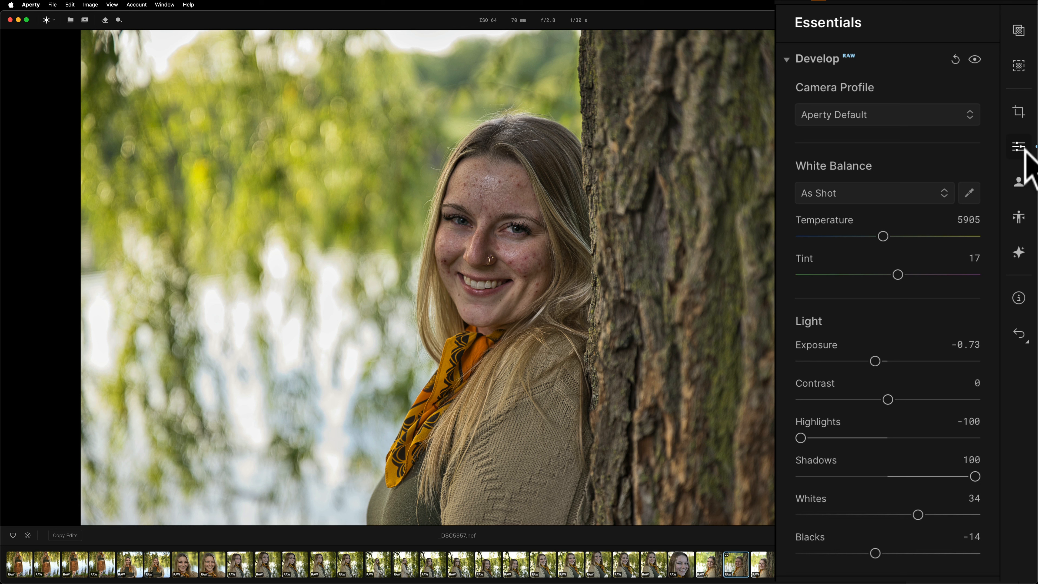
{"action": "left_click", "coordinate": [1018, 184]}
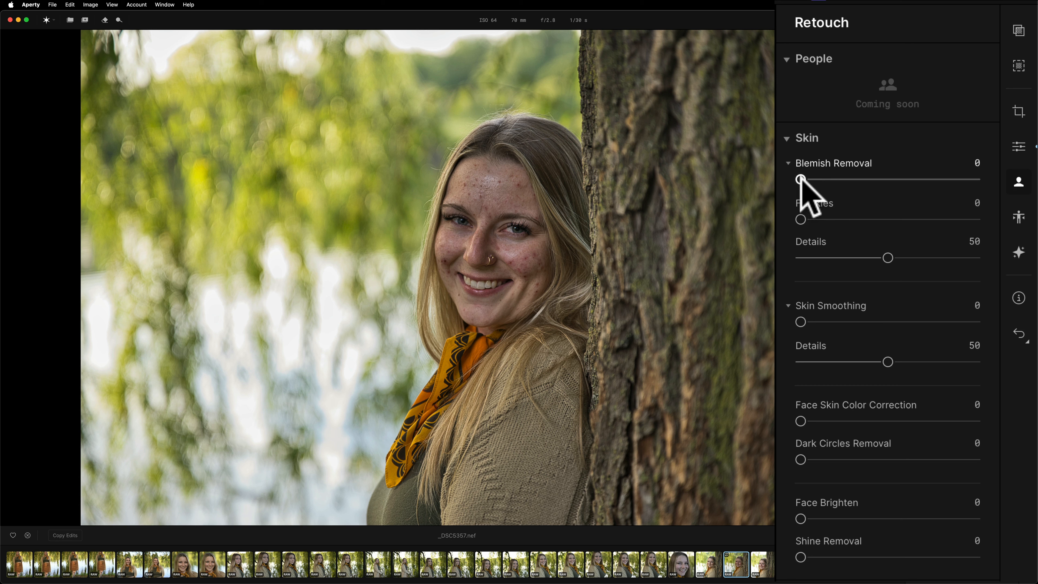
{"action": "left_click_drag", "start_coordinate": [800, 179], "coordinate": [888, 180]}
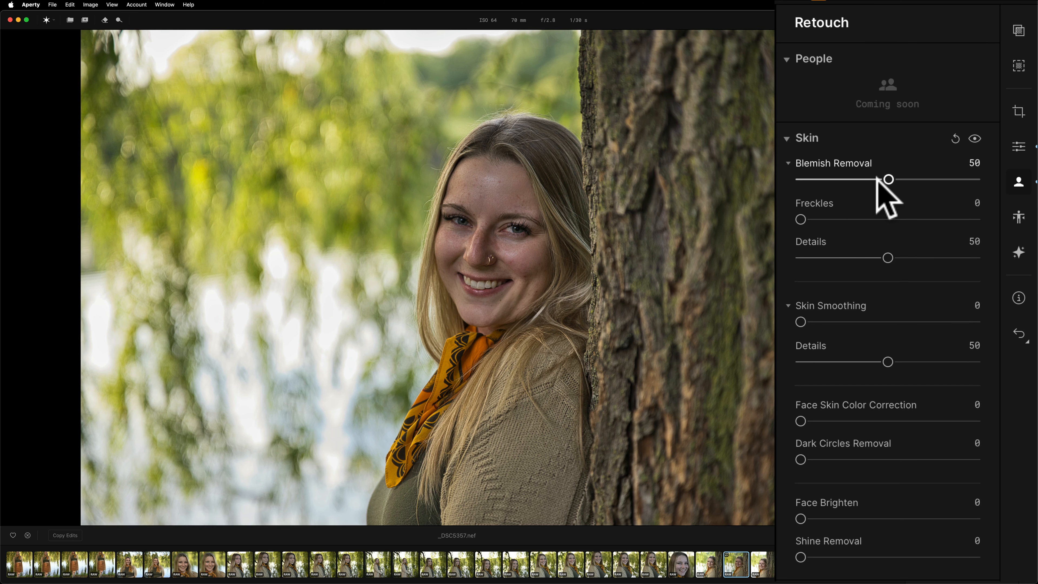
{"action": "key", "text": "backslash"}
{"action": "key", "text": "backslash"}
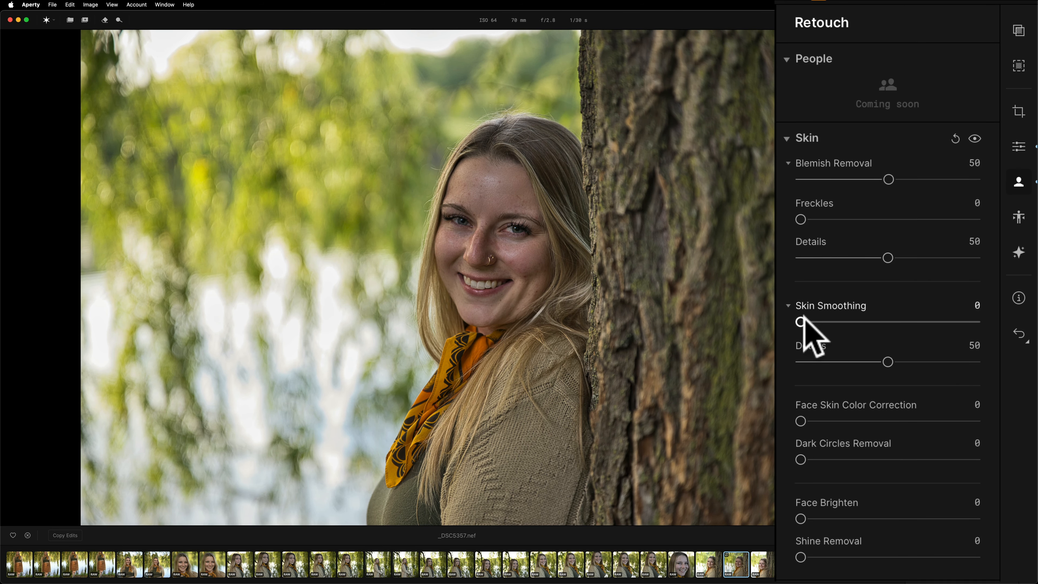
{"action": "left_click_drag", "start_coordinate": [801, 322], "coordinate": [888, 322]}
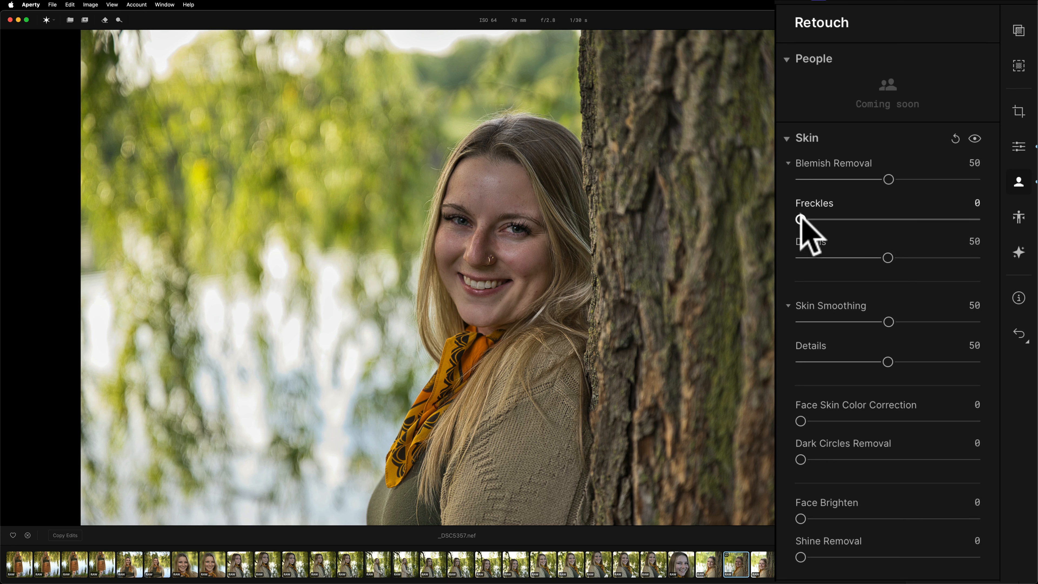
Try the Freckles, blemish Details and Face Skin Color Correction adjustments on the face, resetting each to its default.
{"action": "mouse_move", "coordinate": [801, 219]}
{"action": "left_mouse_down"}
{"action": "mouse_move", "coordinate": [875, 218]}
{"action": "mouse_move", "coordinate": [794, 223]}
{"action": "left_mouse_up"}
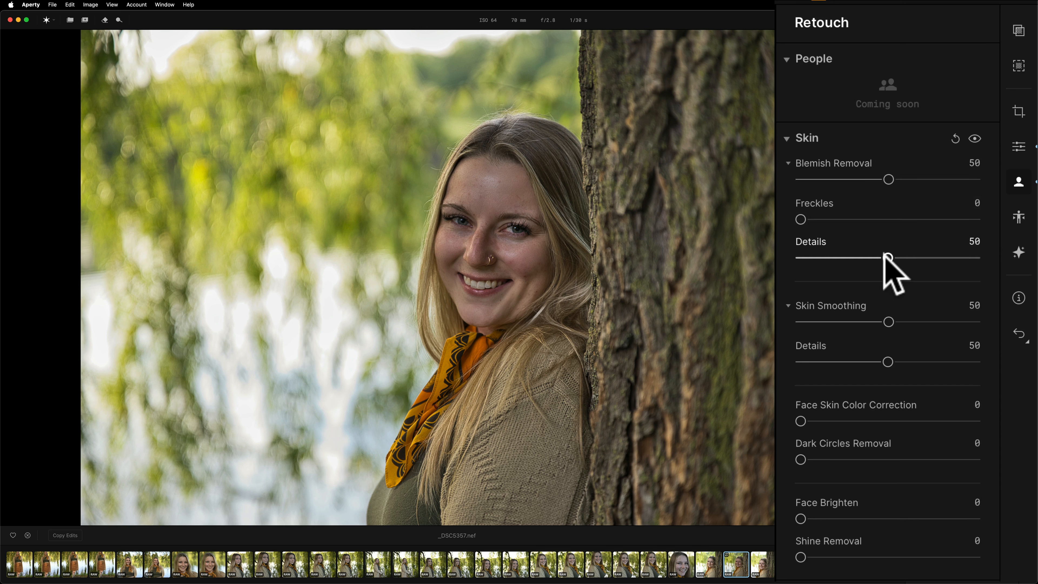
{"action": "left_click_drag", "start_coordinate": [884, 256], "coordinate": [823, 255]}
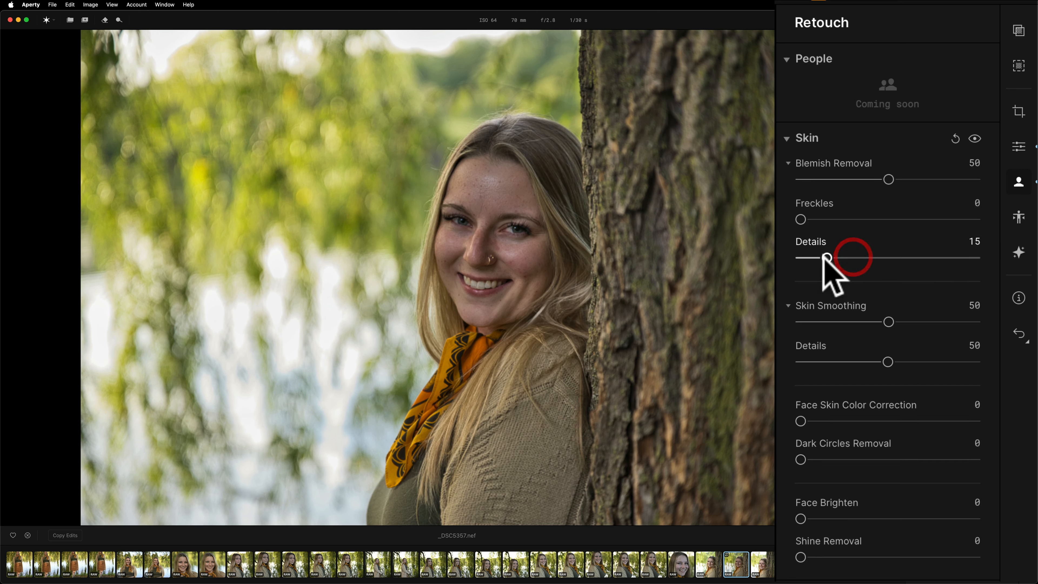
{"action": "double_click", "coordinate": [824, 257]}
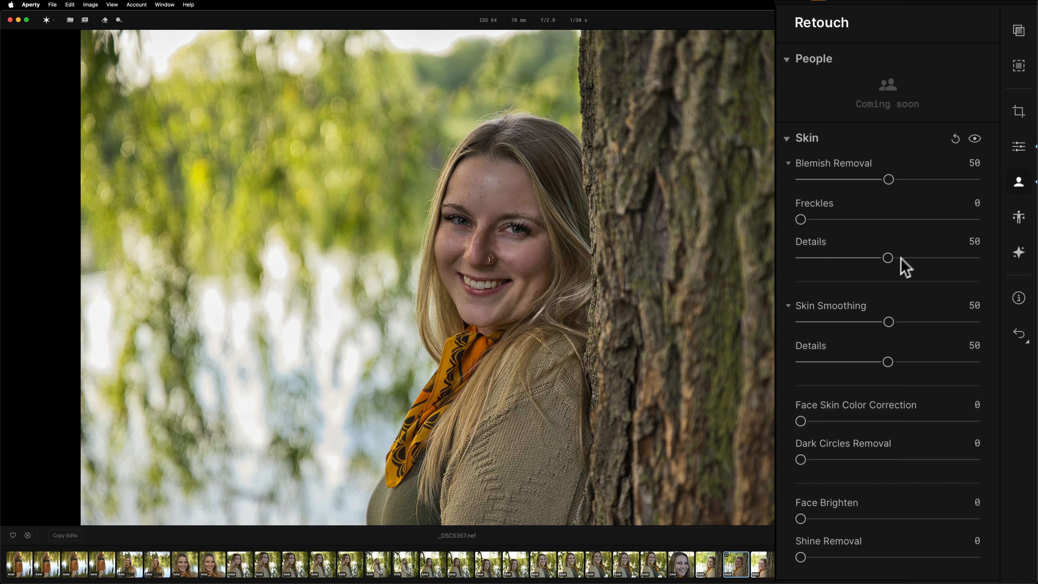
{"action": "left_click_drag", "start_coordinate": [799, 421], "coordinate": [895, 236]}
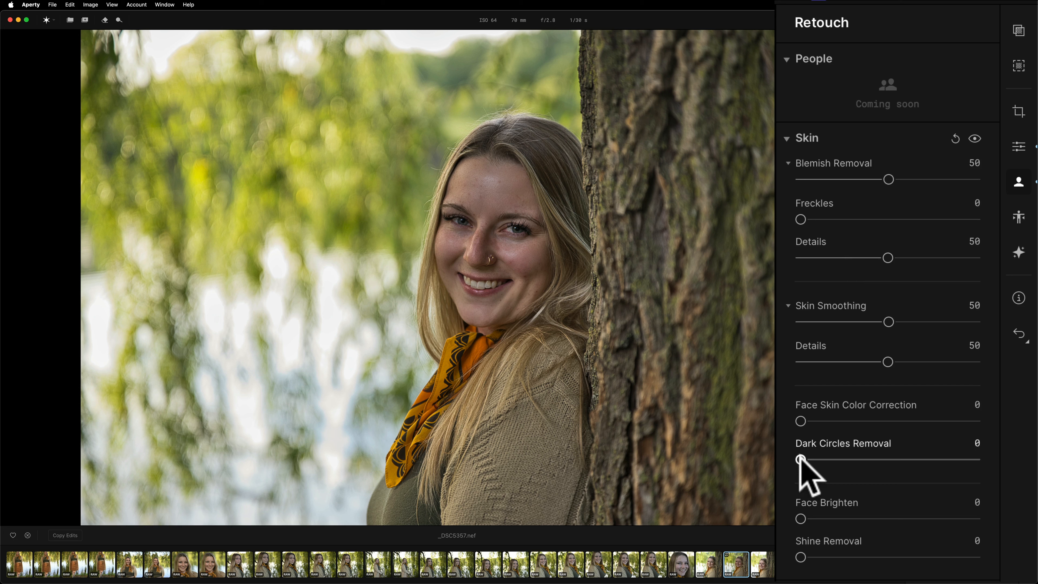
Reduce the dark circles under the eyes with Dark Circles Removal at 73 and compare with the original image.
{"action": "left_click_drag", "start_coordinate": [801, 459], "coordinate": [904, 459]}
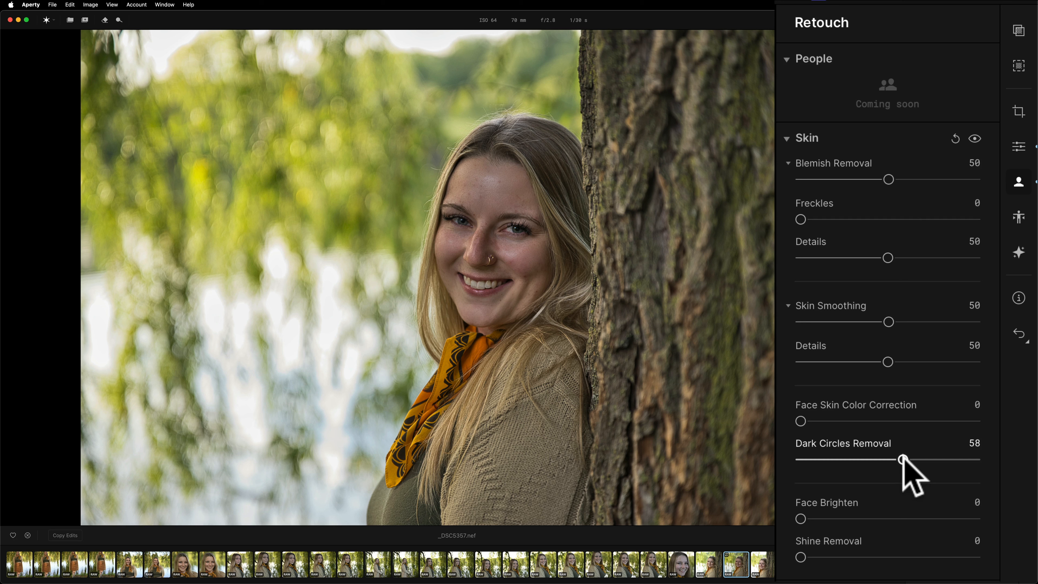
{"action": "left_click_drag", "start_coordinate": [905, 459], "coordinate": [930, 460]}
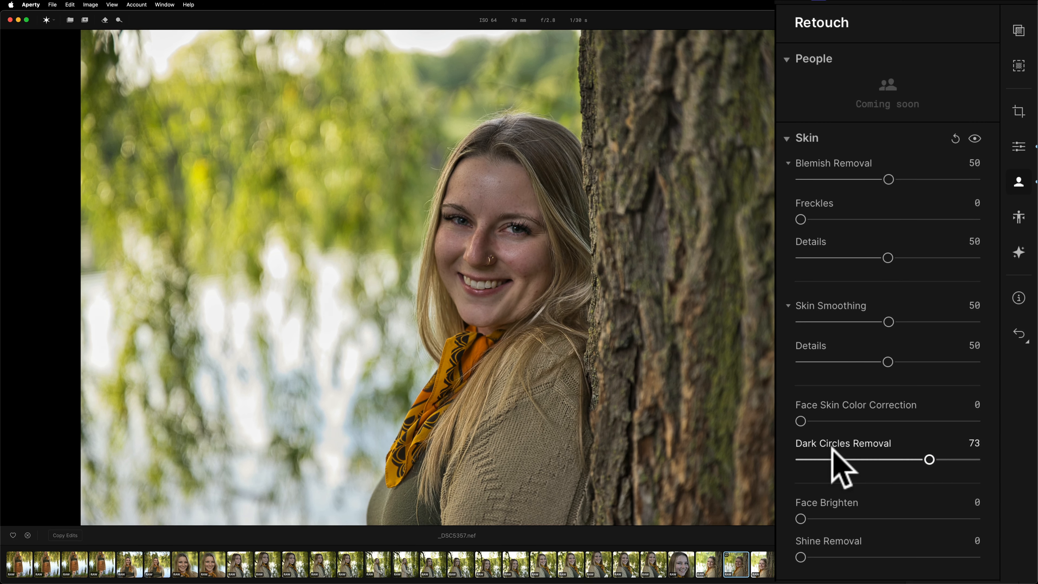
{"action": "key", "text": "backslash"}
{"action": "key", "text": "backslash"}
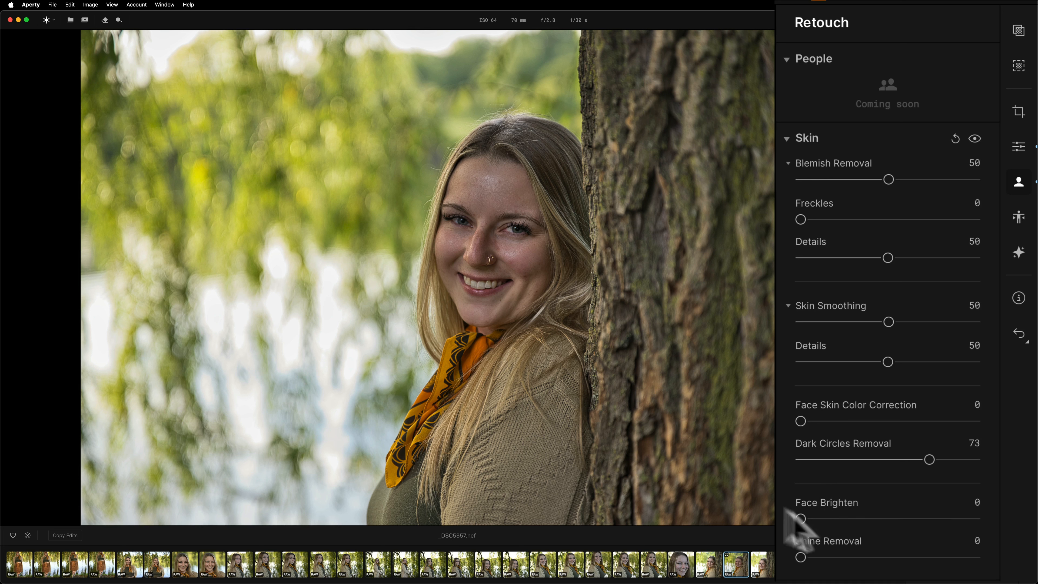
Set Face Brighten to 54 and Shine Removal to 75, comparing the face with the original image.
{"action": "left_click_drag", "start_coordinate": [800, 519], "coordinate": [890, 517]}
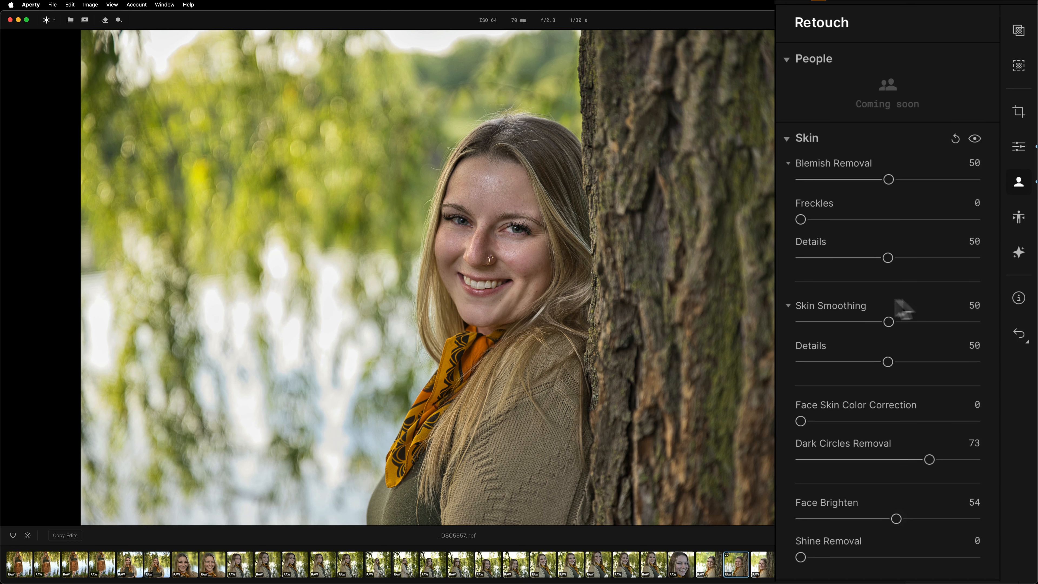
{"action": "left_click_drag", "start_coordinate": [919, 557], "coordinate": [931, 557]}
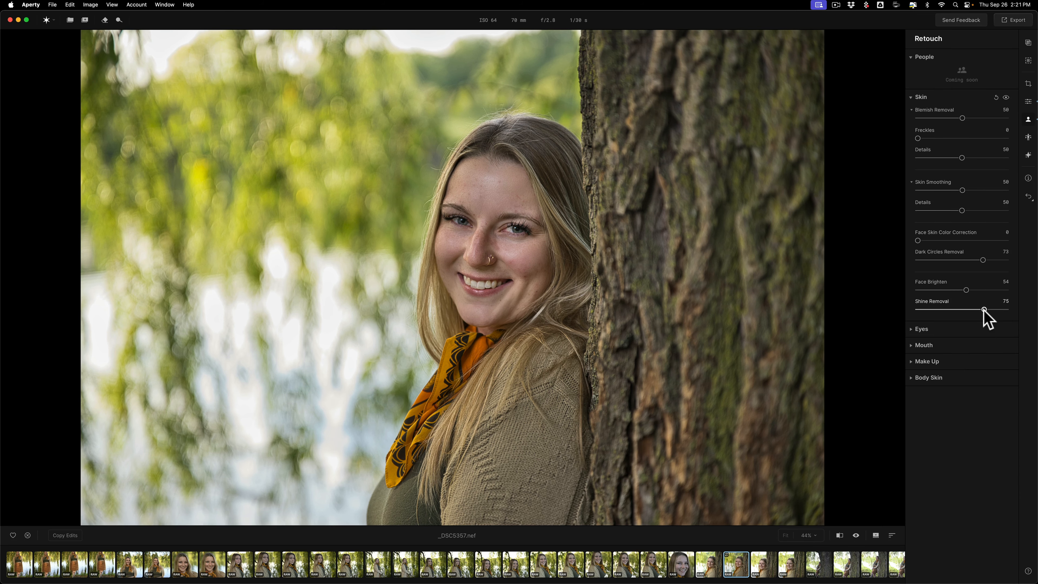
{"action": "key", "text": "backslash"}
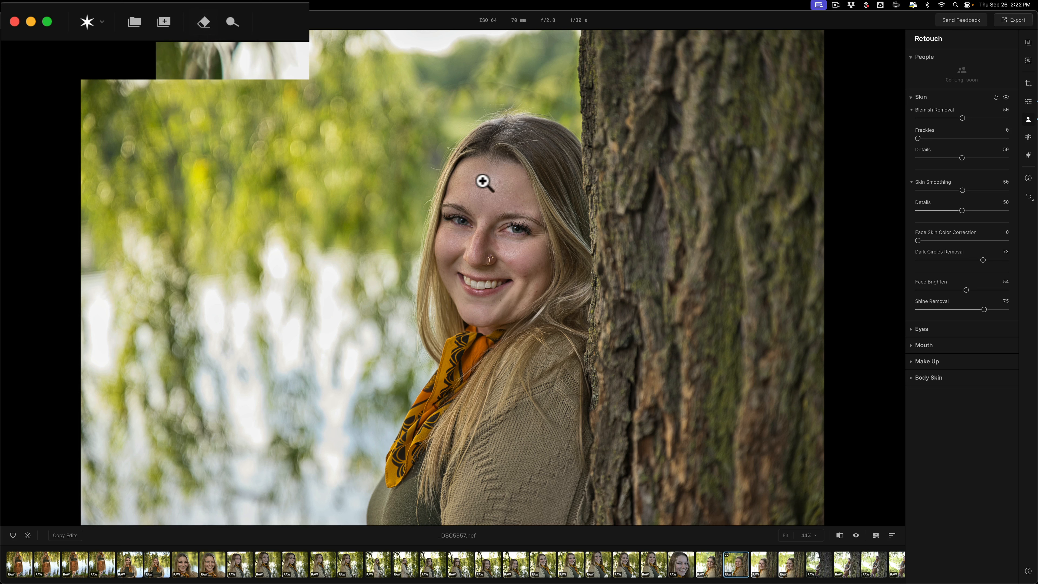
Erase the remaining blemishes on the forehead and cheek in one pass, with per-stroke removal off and brush size 16, and return to the retouch adjustments.
{"action": "left_click", "coordinate": [104, 20]}
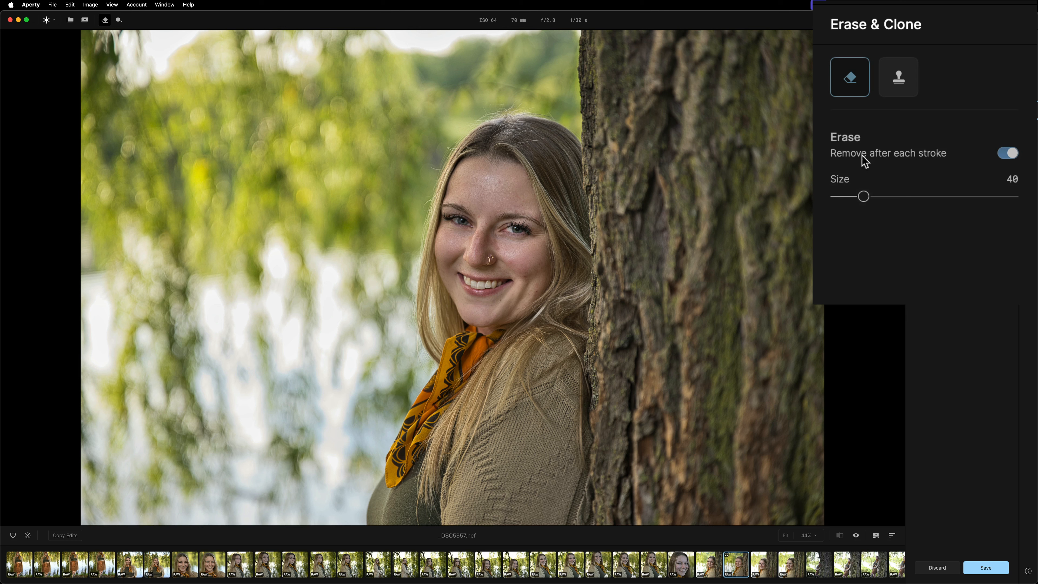
{"action": "left_click", "coordinate": [1000, 154]}
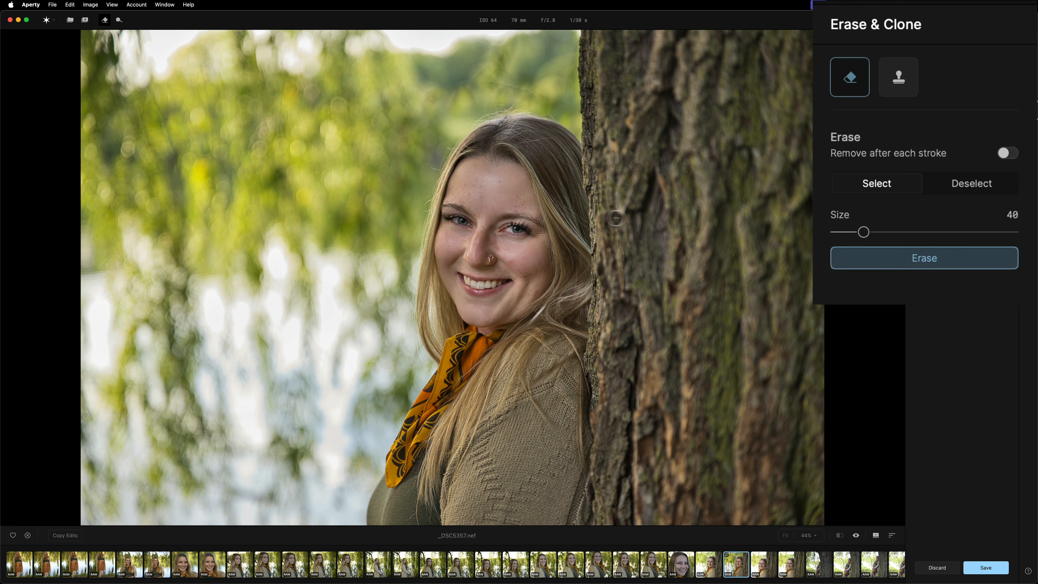
{"action": "key", "text": "["}
{"action": "key", "text": "["}
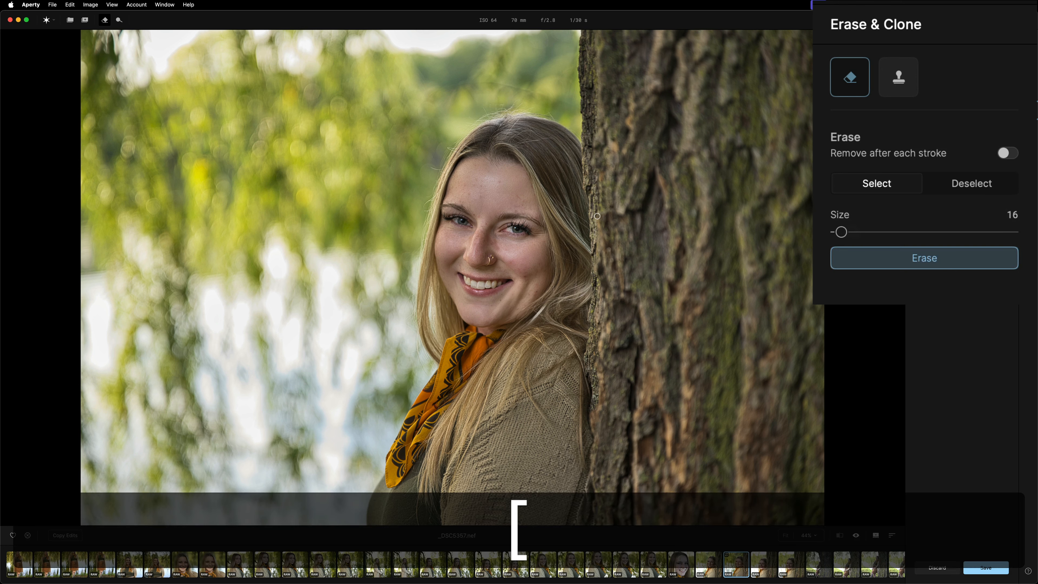
{"action": "left_click", "coordinate": [501, 183]}
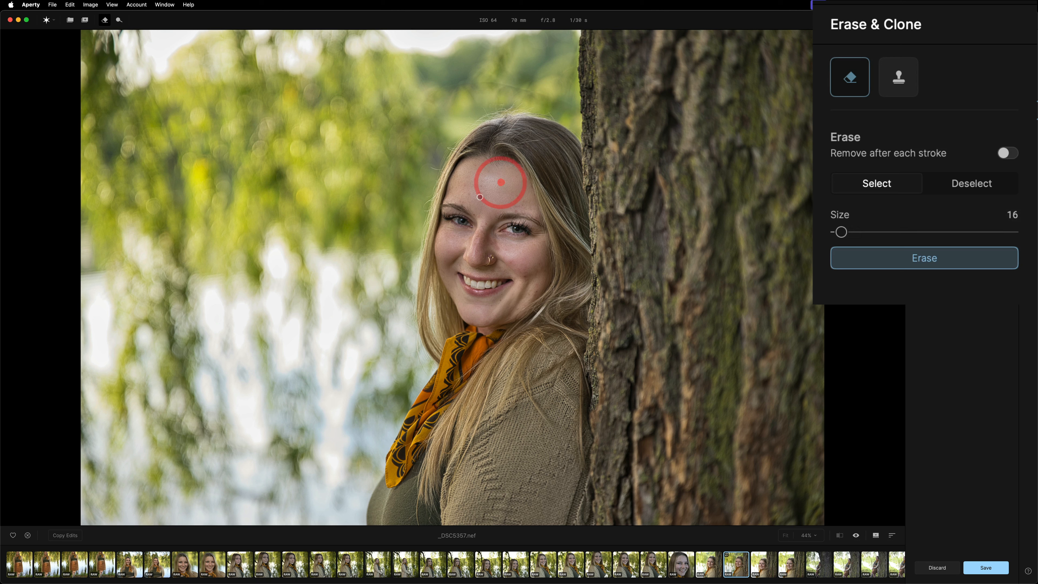
{"action": "left_click", "coordinate": [470, 194]}
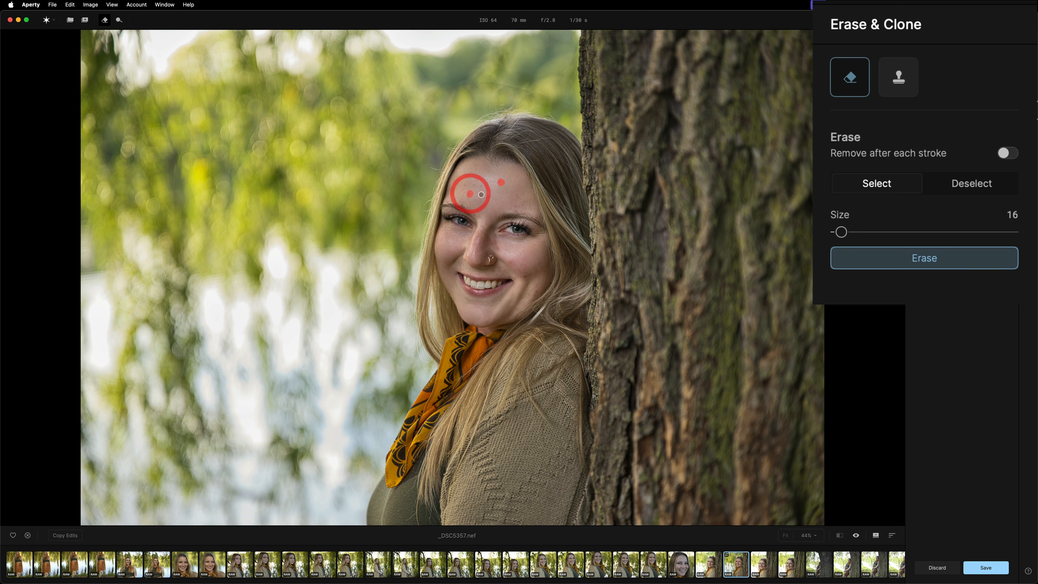
{"action": "left_click", "coordinate": [480, 196]}
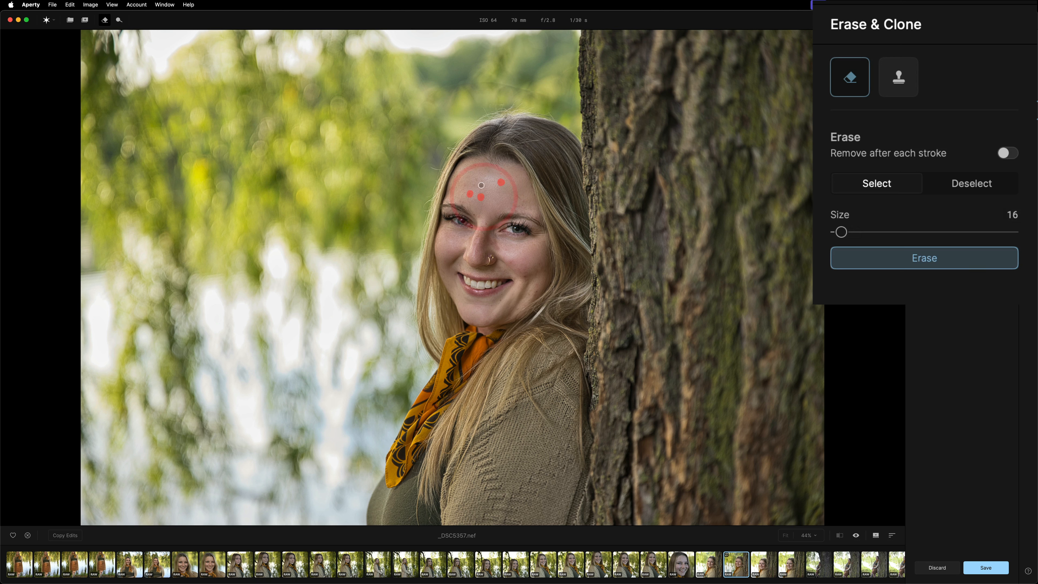
{"action": "left_click", "coordinate": [481, 187]}
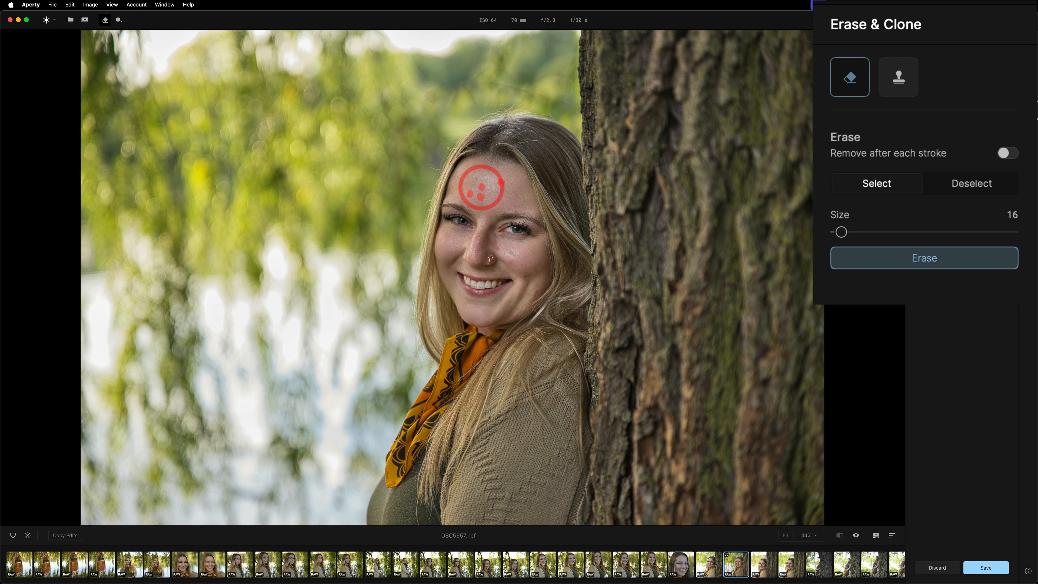
{"action": "left_click", "coordinate": [510, 261]}
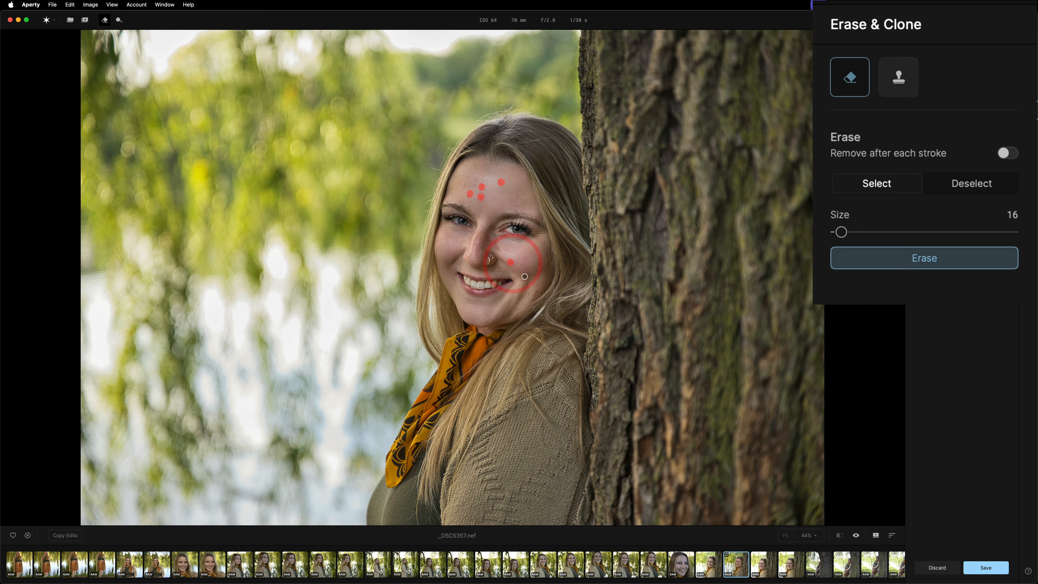
{"action": "left_click", "coordinate": [525, 276]}
{"action": "left_click", "coordinate": [935, 260]}
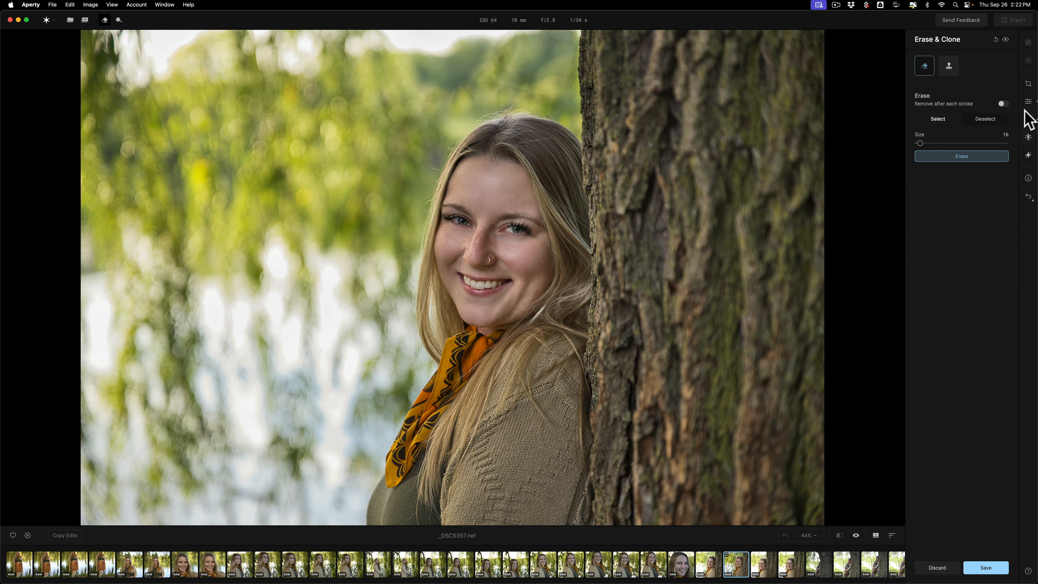
{"action": "left_click", "coordinate": [1031, 126]}
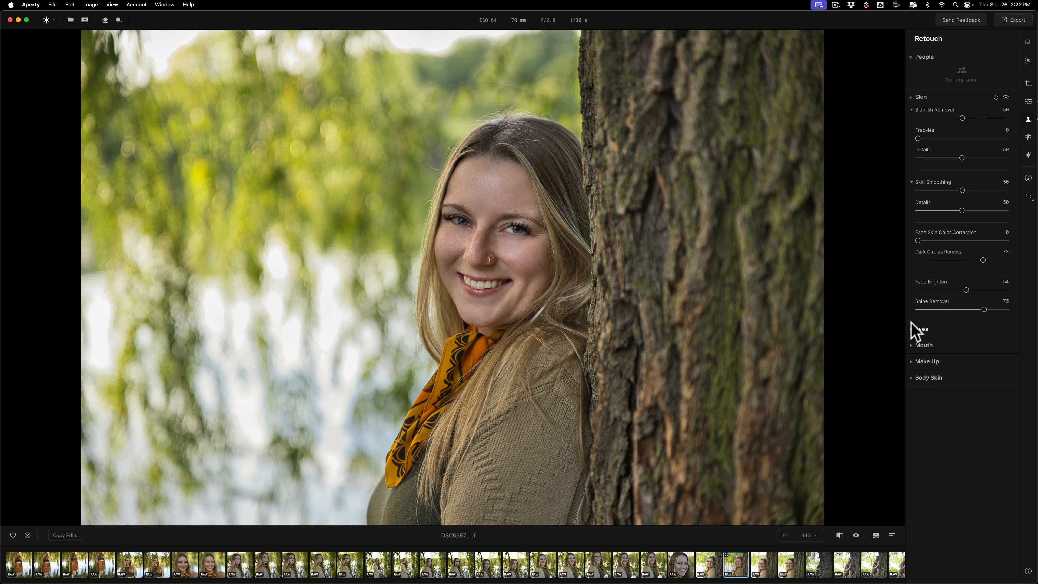
Keep the original iris color for the eyes and set Iris Flare to 64.
{"action": "left_click", "coordinate": [911, 98]}
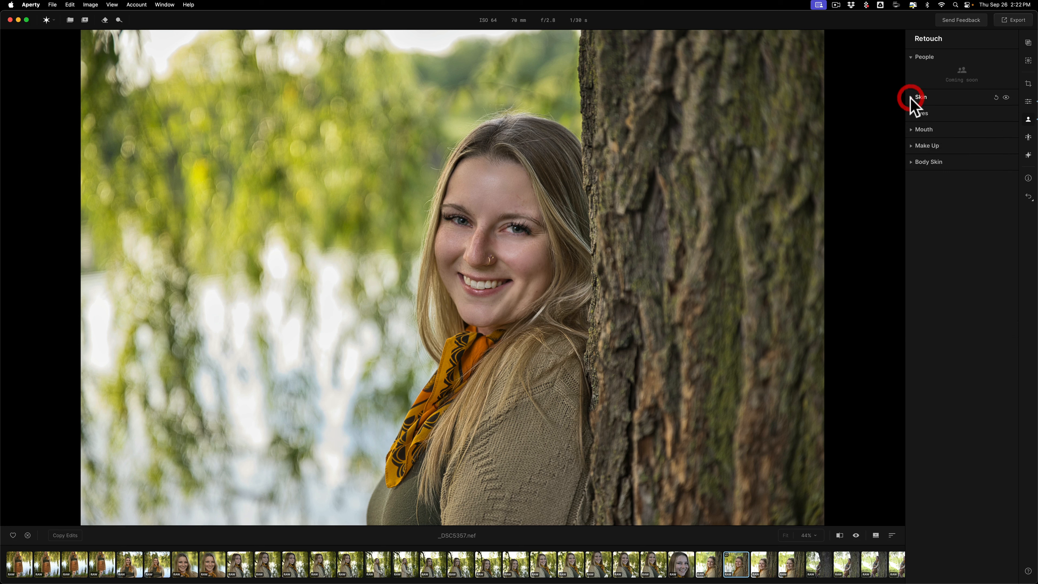
{"action": "left_click", "coordinate": [911, 116]}
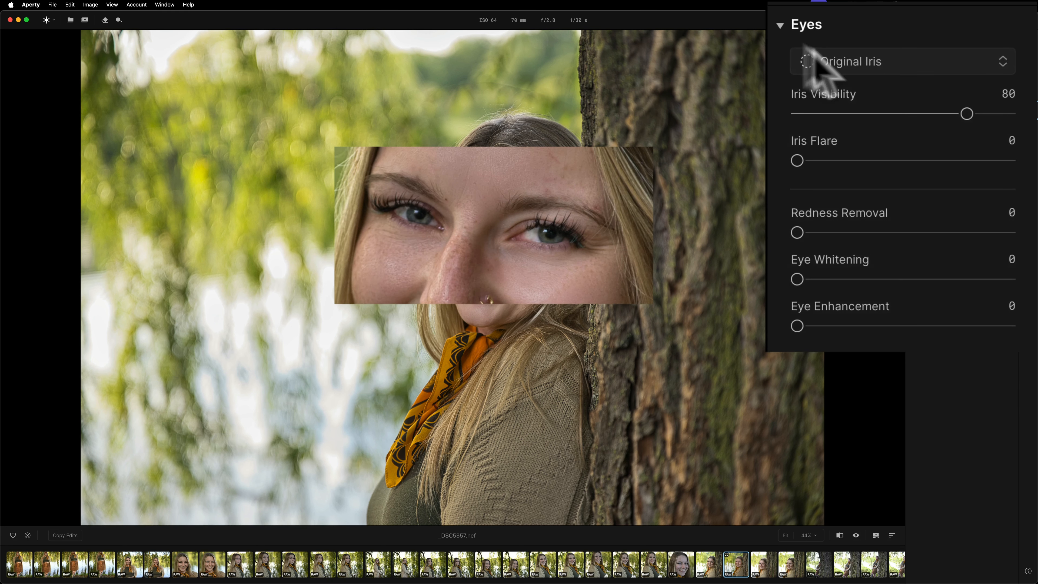
{"action": "left_click", "coordinate": [879, 58]}
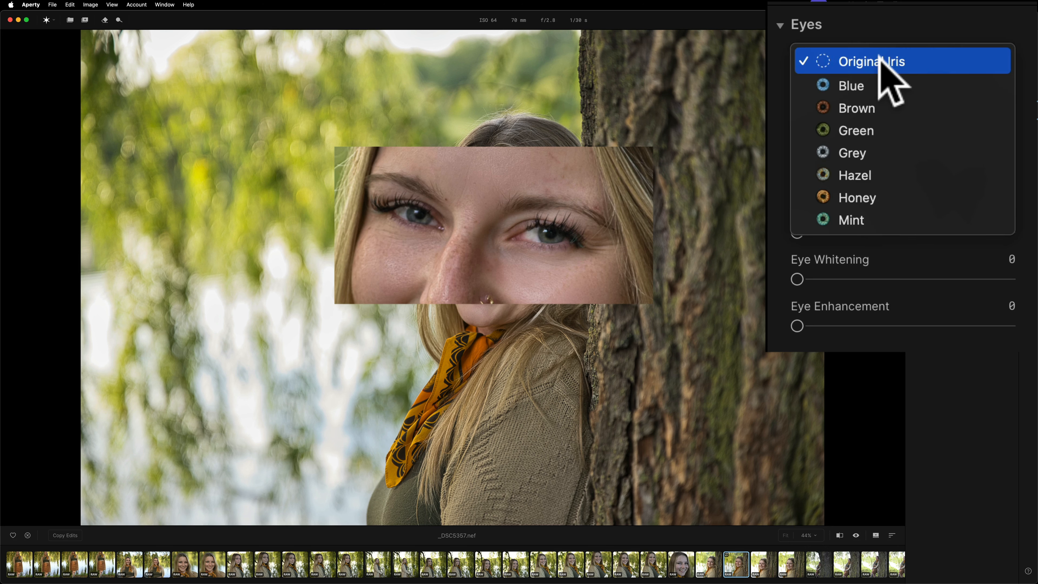
{"action": "left_click", "coordinate": [879, 57]}
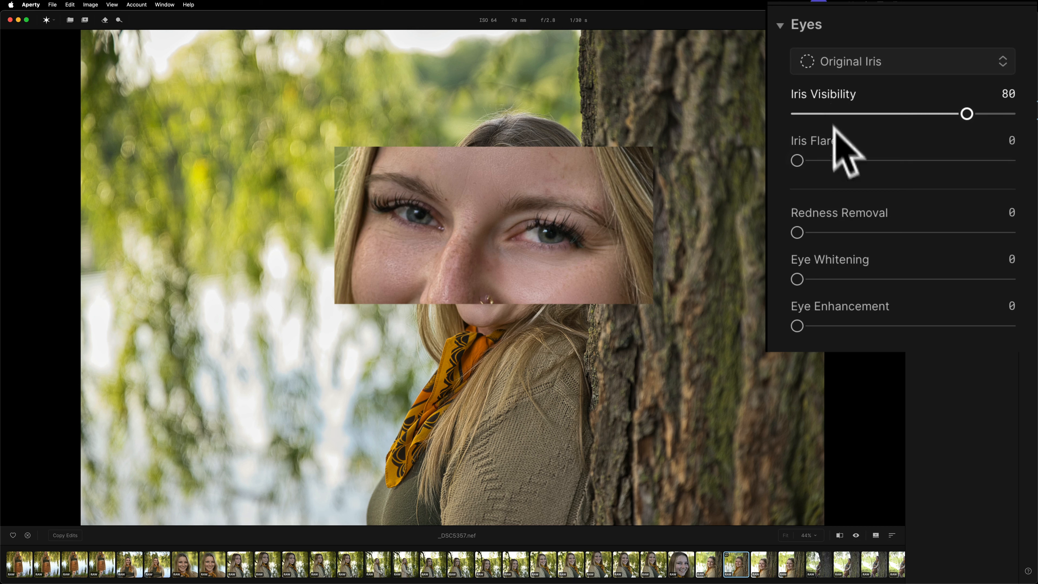
{"action": "left_click_drag", "start_coordinate": [796, 159], "coordinate": [934, 159]}
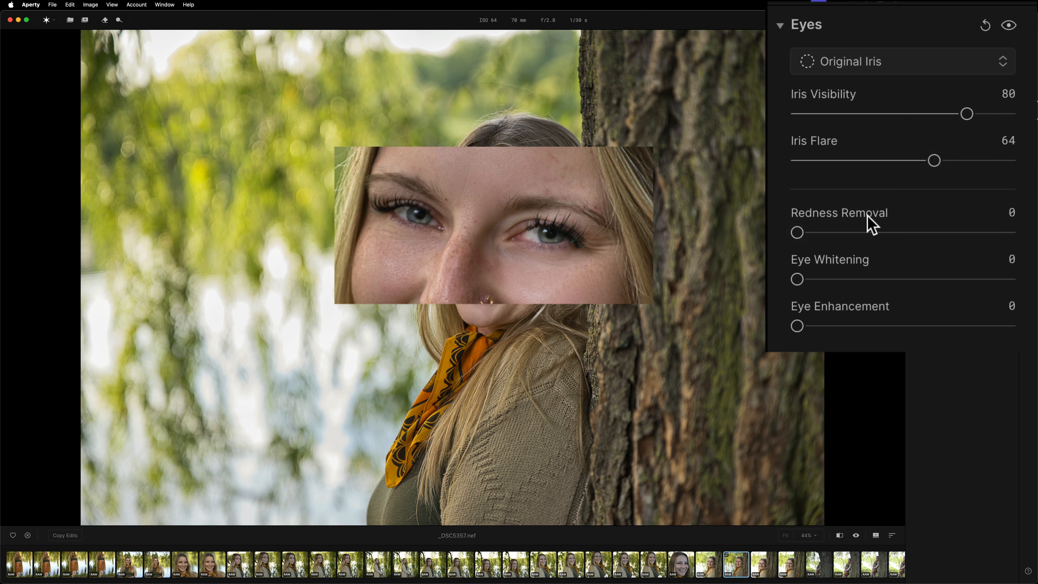
Set the eyes' Redness Removal to 73, Eye Whitening to 45 and Eye Enhancement to 64, and compare with the original image.
{"action": "left_click_drag", "start_coordinate": [798, 229], "coordinate": [954, 231]}
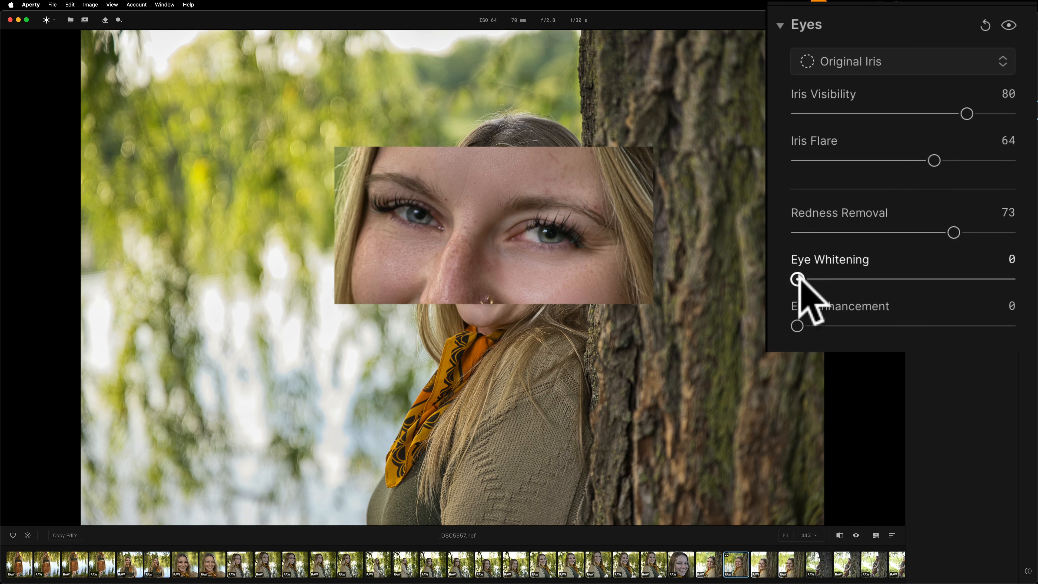
{"action": "left_click_drag", "start_coordinate": [797, 279], "coordinate": [891, 278]}
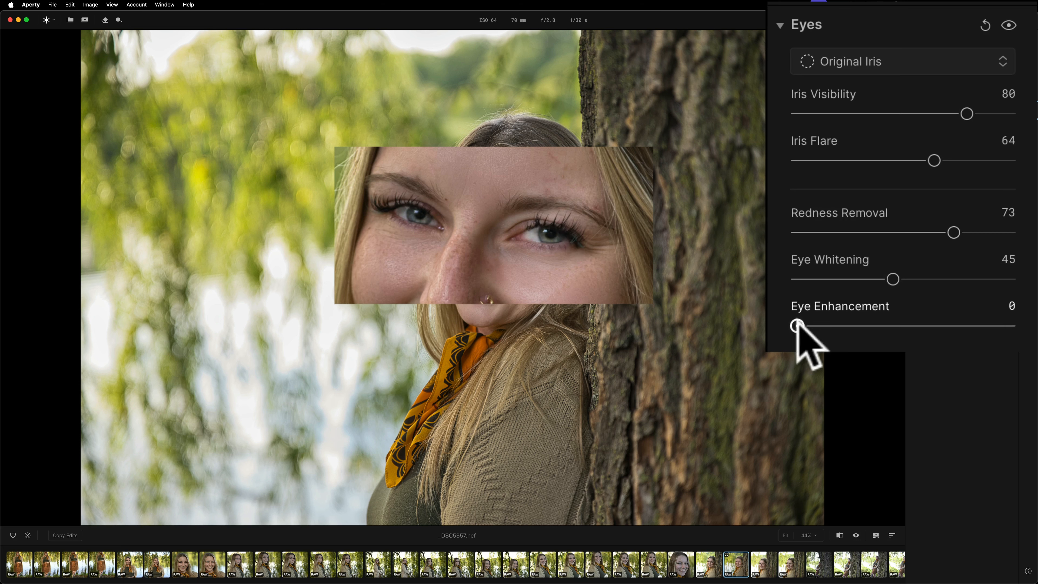
{"action": "left_click_drag", "start_coordinate": [796, 325], "coordinate": [925, 324]}
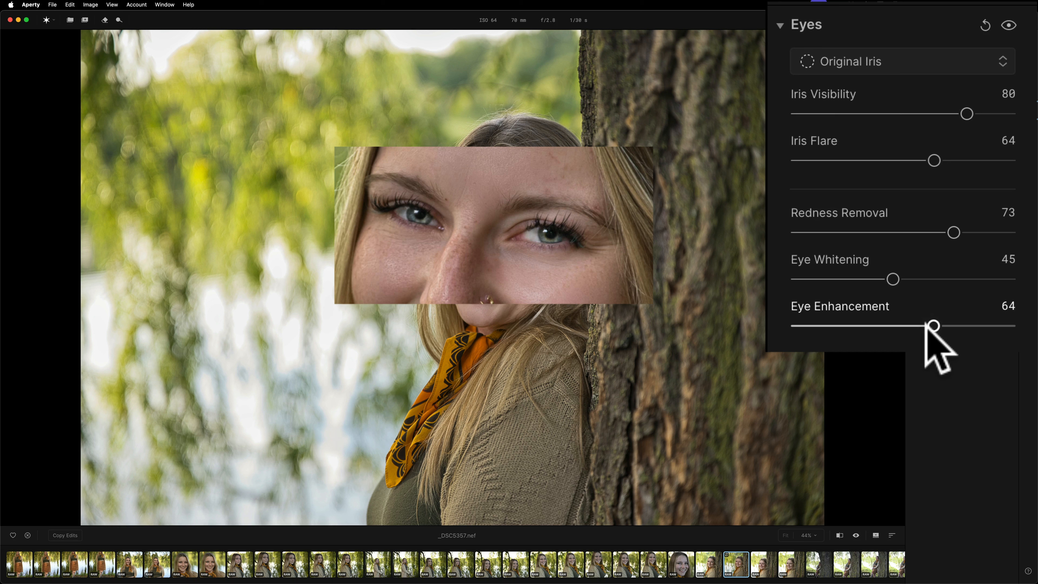
{"action": "key", "text": "backslash"}
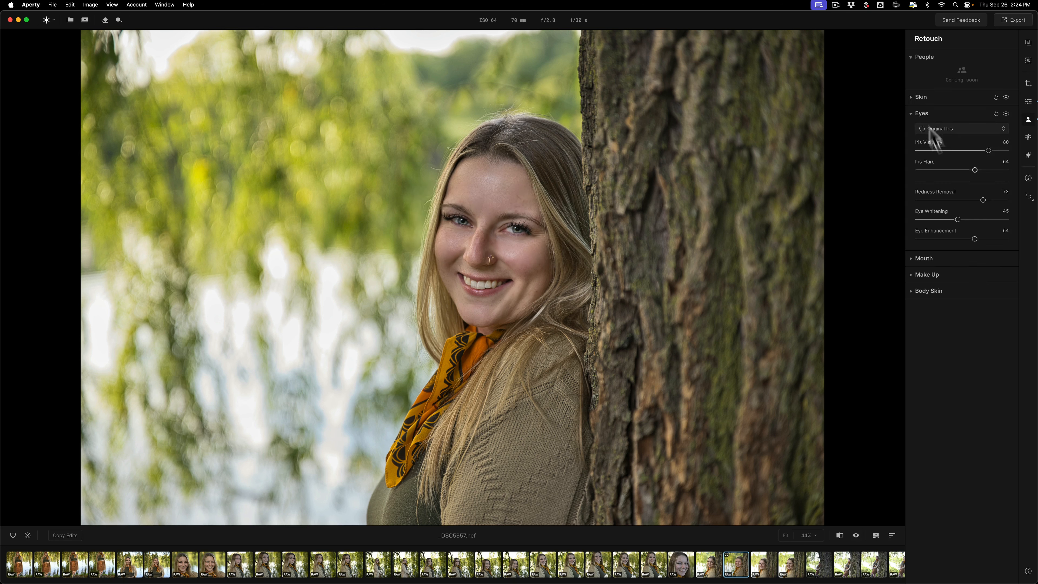
{"action": "left_click", "coordinate": [911, 113]}
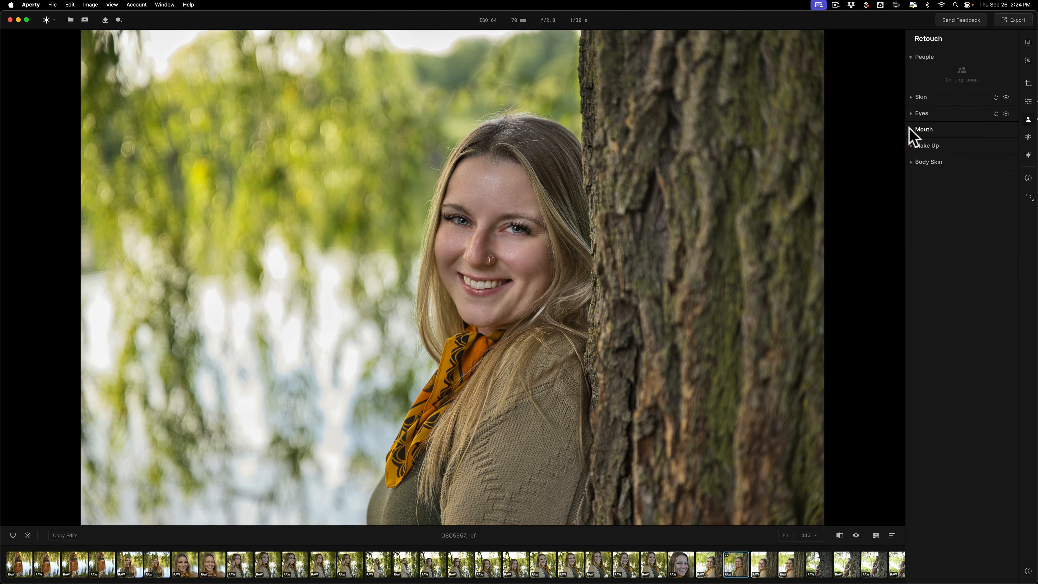
Set Teeth Whitening to 70 and Teeth Brightening to 17 for the mouth.
{"action": "left_click", "coordinate": [910, 129]}
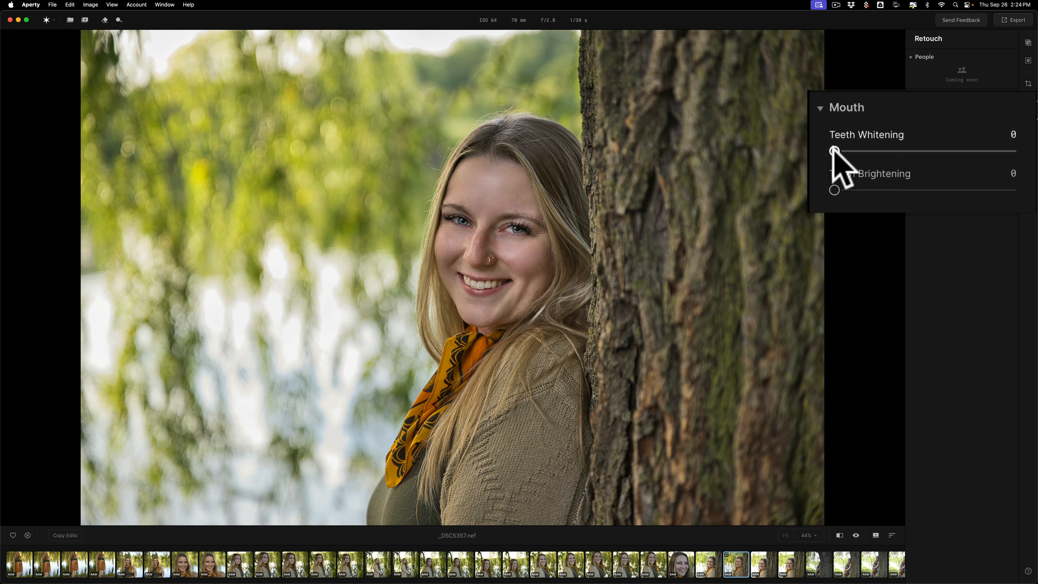
{"action": "left_click_drag", "start_coordinate": [834, 152], "coordinate": [958, 151]}
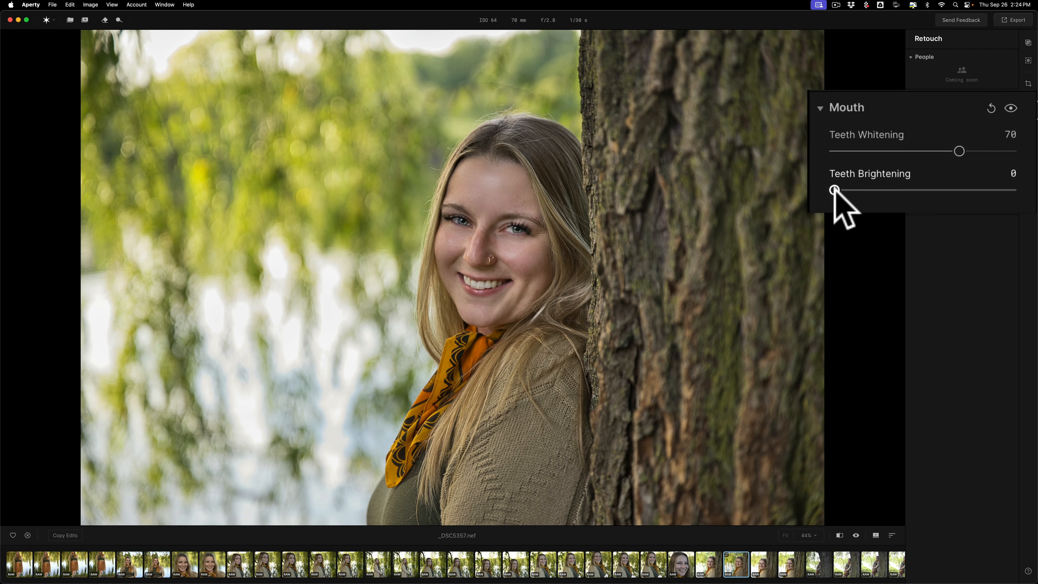
{"action": "left_click_drag", "start_coordinate": [834, 190], "coordinate": [866, 190]}
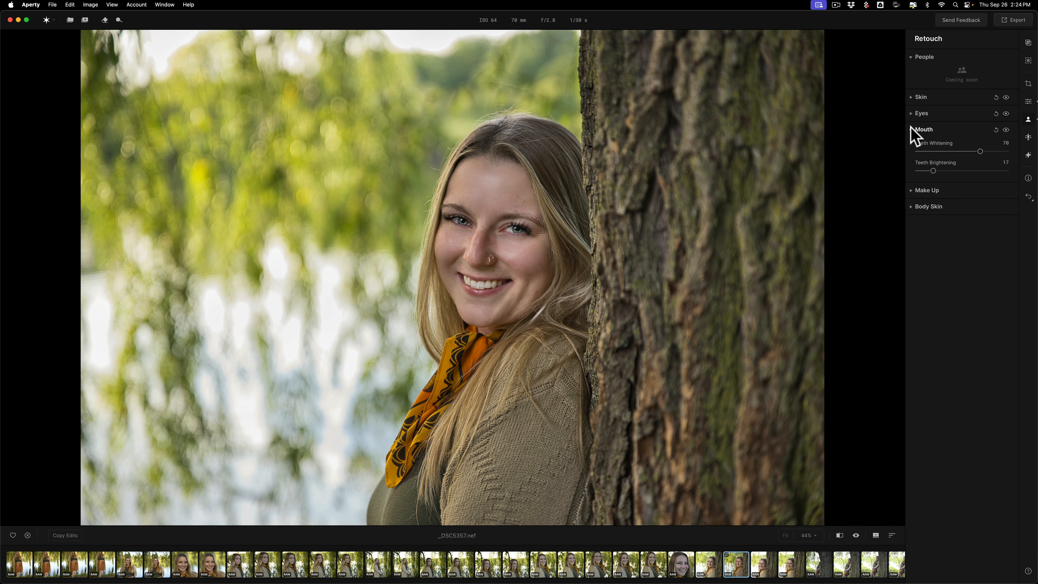
{"action": "left_click", "coordinate": [911, 129]}
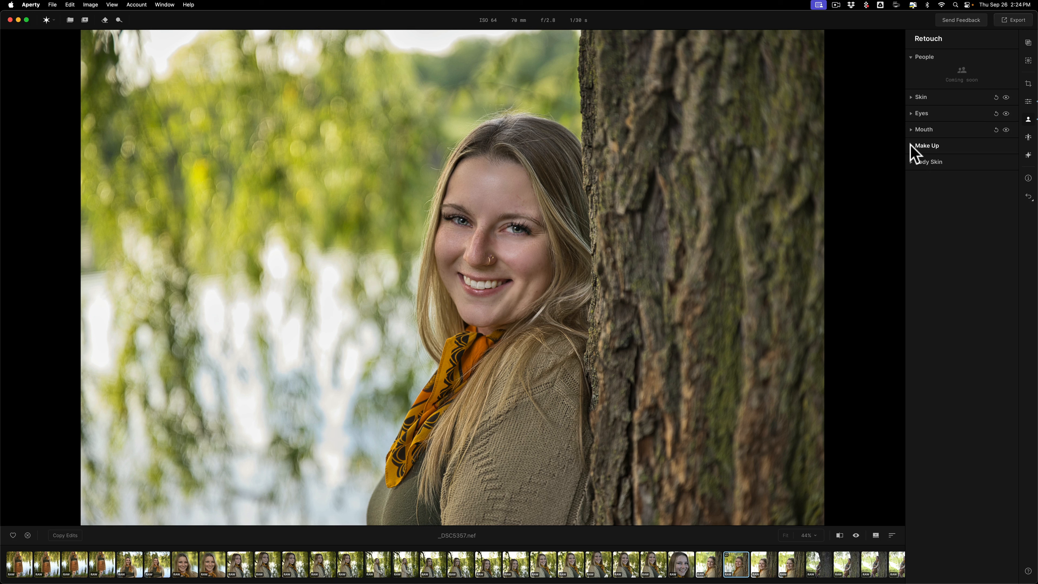
Examine the Make Up adjustments for Blush, Contour, Highlights, Eyeliner, Eyebrows Enhancement and Lips.
{"action": "left_click", "coordinate": [910, 146]}
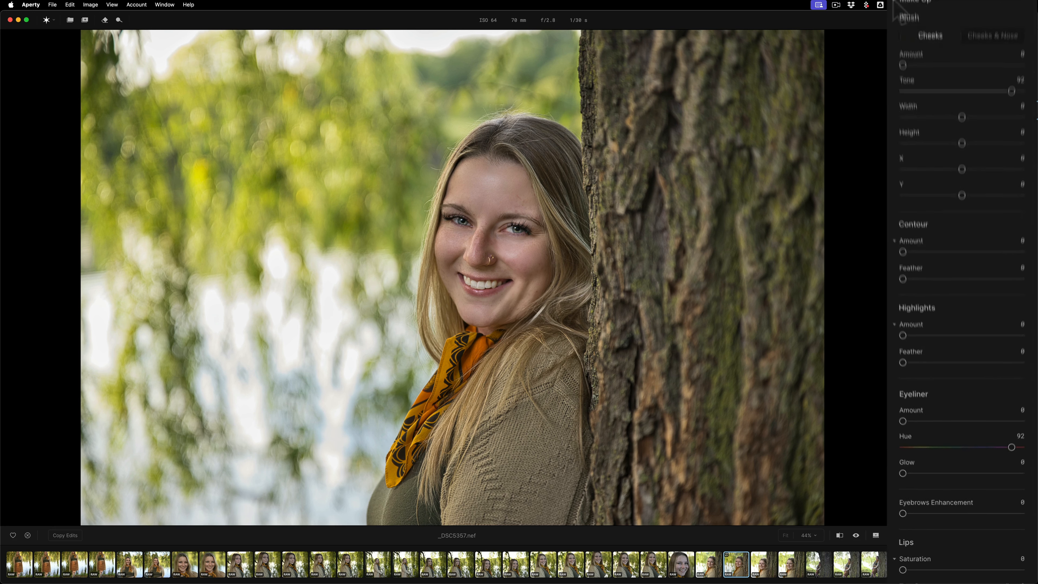
{"action": "left_click", "coordinate": [934, 30]}
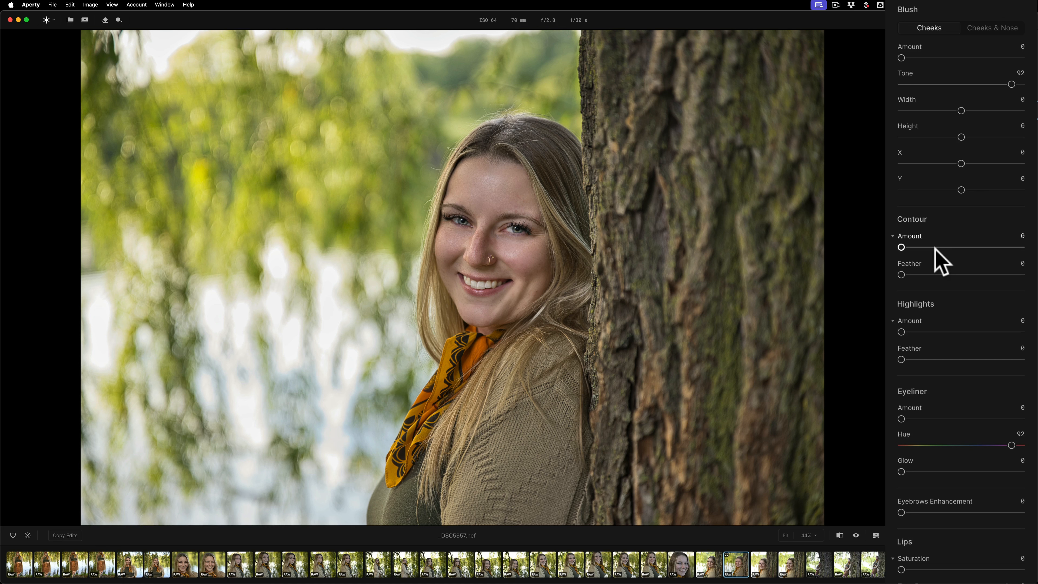
{"action": "scroll", "coordinate": [943, 343], "scroll_direction": "down", "scroll_amount": 4}
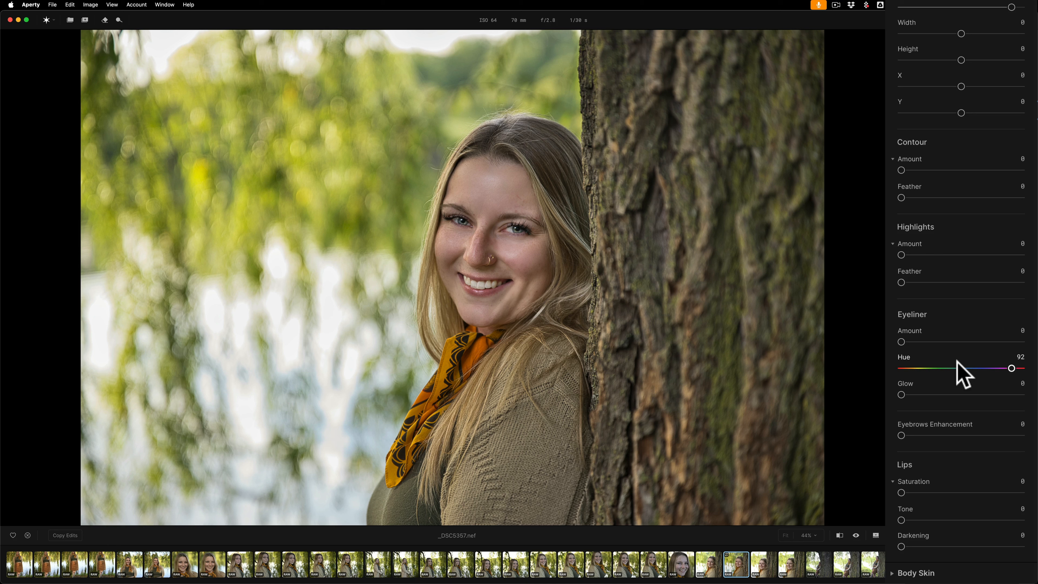
{"action": "scroll", "coordinate": [936, 51], "scroll_direction": "up", "scroll_amount": 2}
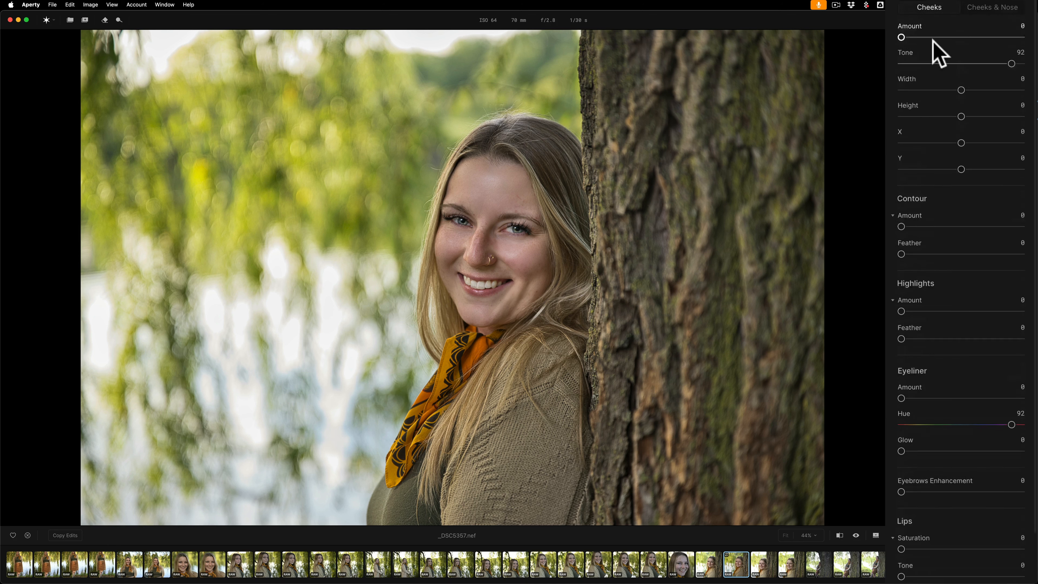
{"action": "scroll", "coordinate": [932, 79], "scroll_direction": "down", "scroll_amount": 2}
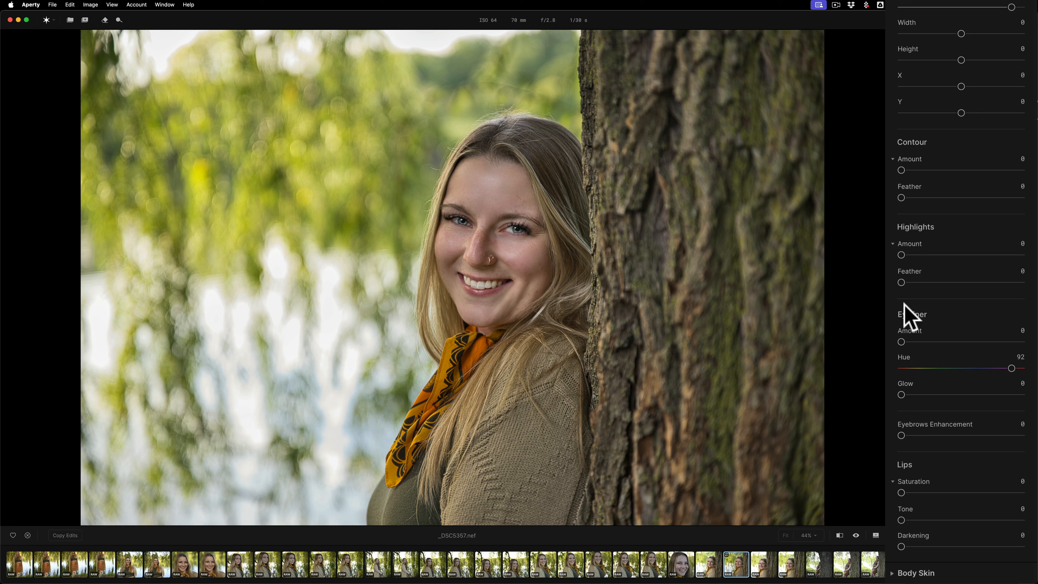
Examine the Body Skin retouching adjustments.
{"action": "scroll", "coordinate": [901, 6], "scroll_direction": "up", "scroll_amount": 2}
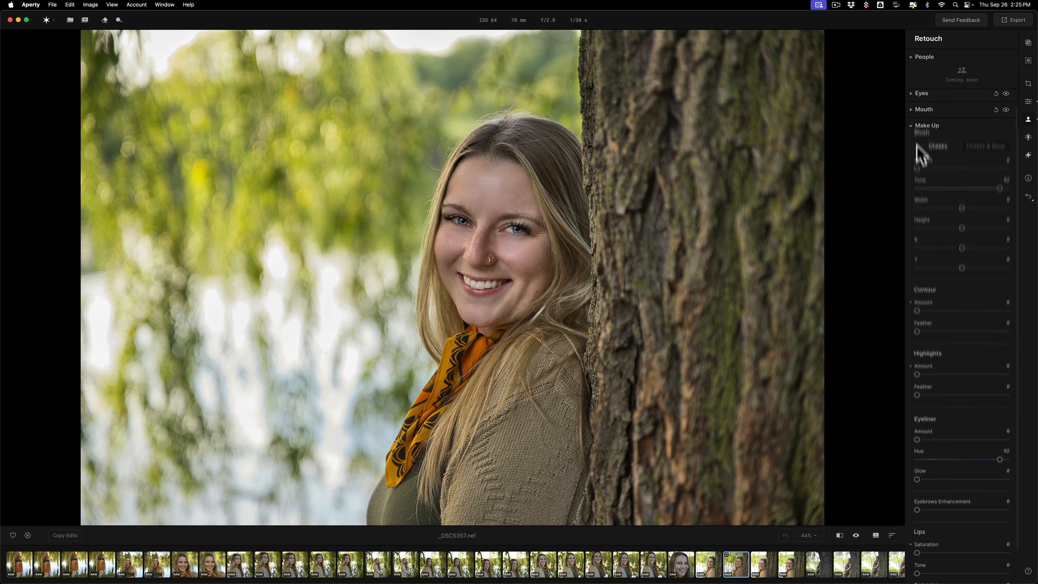
{"action": "left_click", "coordinate": [911, 127]}
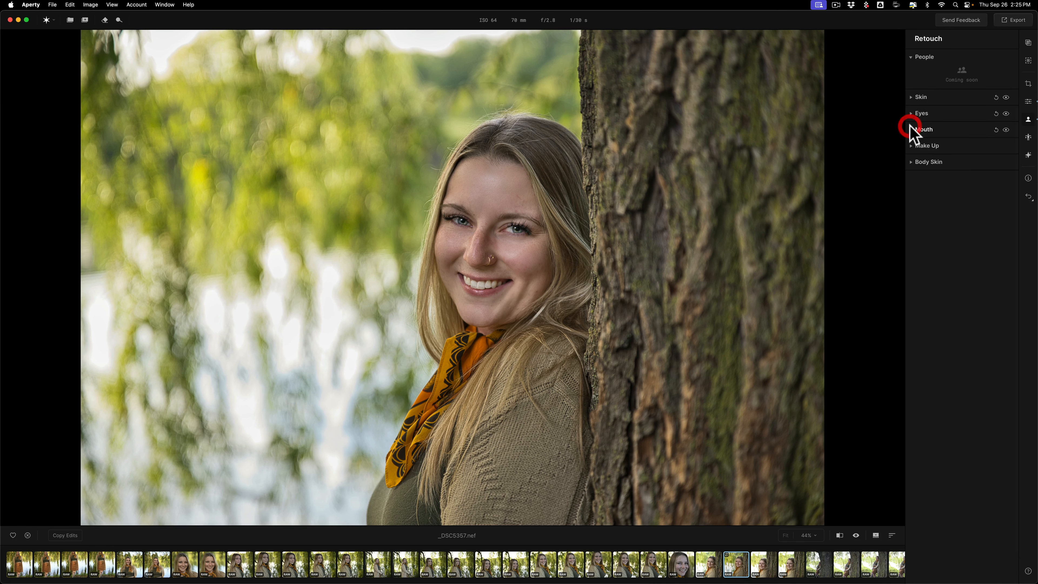
{"action": "left_click", "coordinate": [910, 165]}
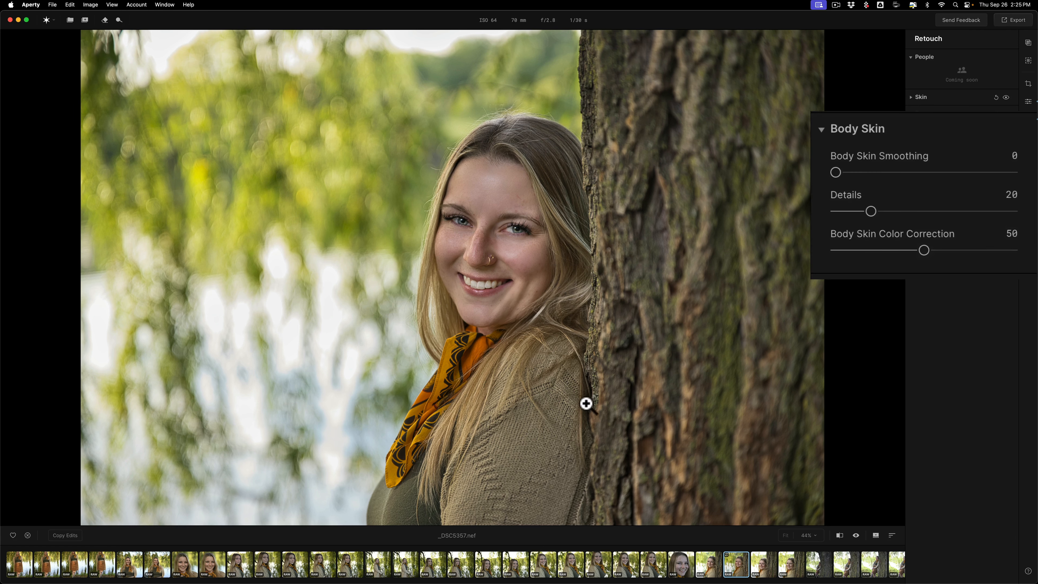
{"action": "left_click", "coordinate": [911, 165]}
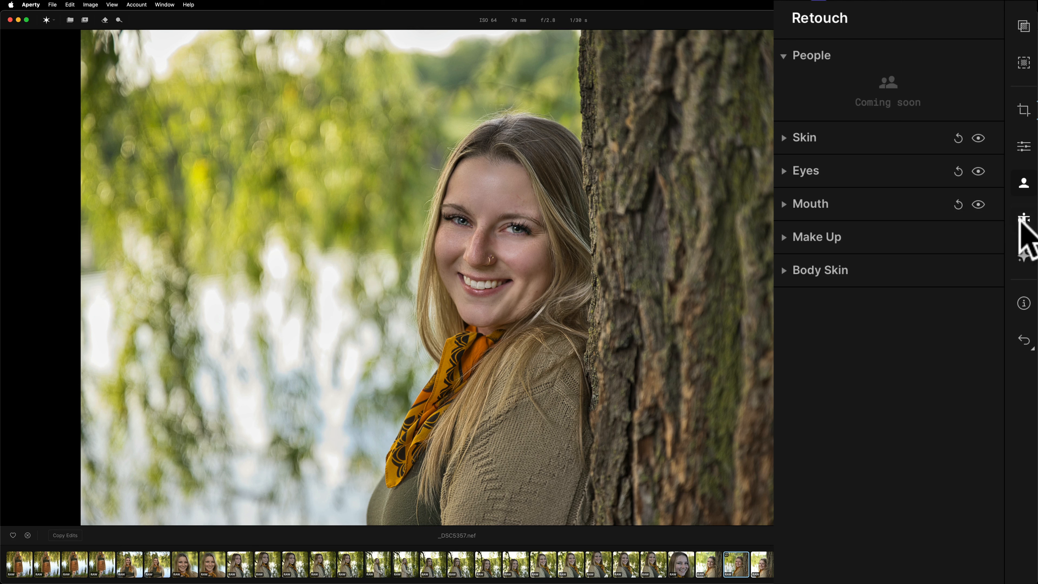
Set Face Slim to 56 in the Reshape adjustments and compare the face with the original image.
{"action": "left_click", "coordinate": [1022, 221]}
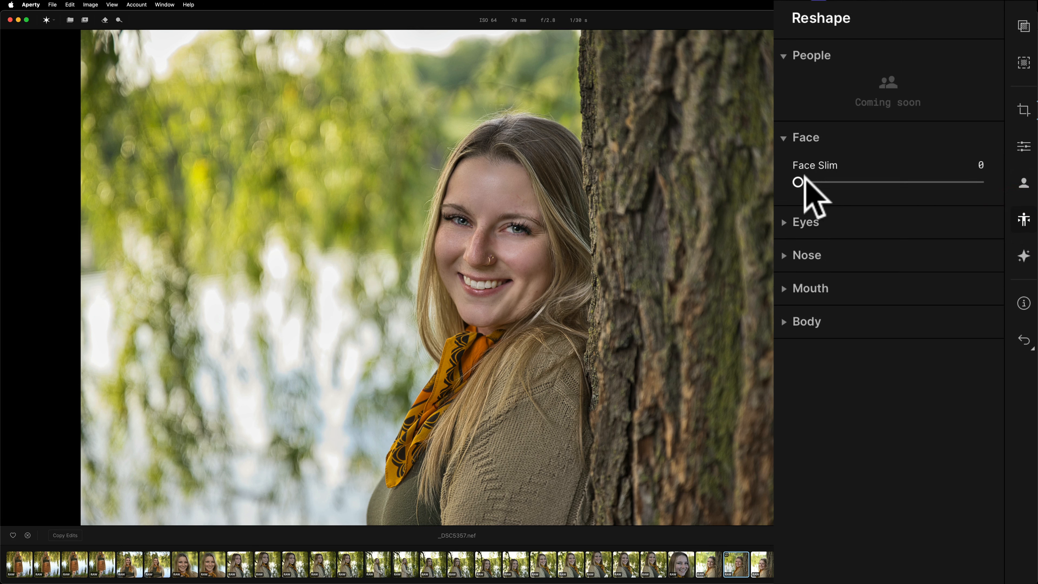
{"action": "left_click_drag", "start_coordinate": [798, 183], "coordinate": [859, 183]}
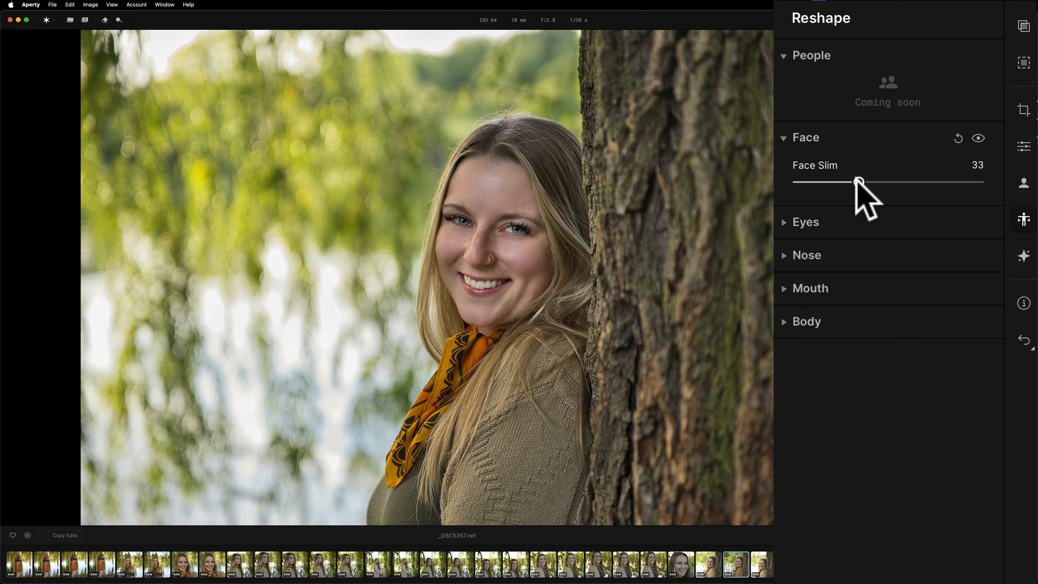
{"action": "left_click_drag", "start_coordinate": [857, 180], "coordinate": [898, 181]}
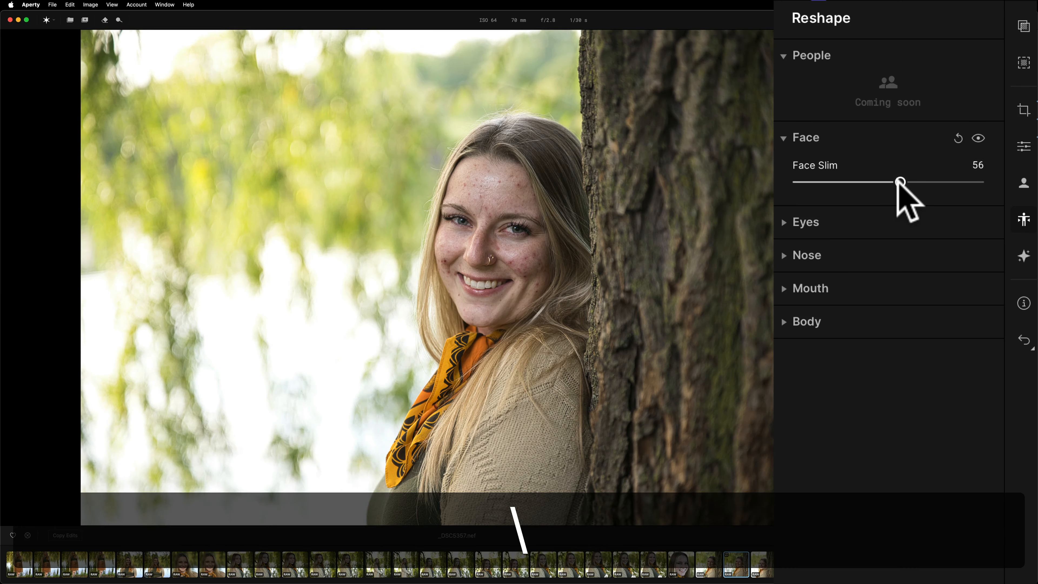
{"action": "key", "text": "backslash"}
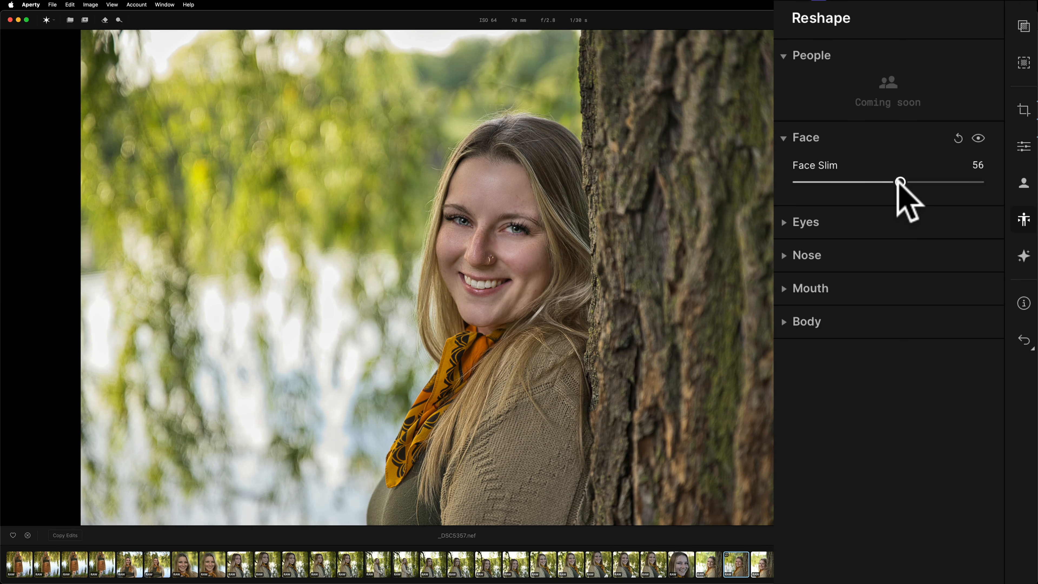
Set the eyes' reshape Shape to 25, and try an Eyebrows Arch of 55 before resetting it to 0.
{"action": "left_click", "coordinate": [784, 222]}
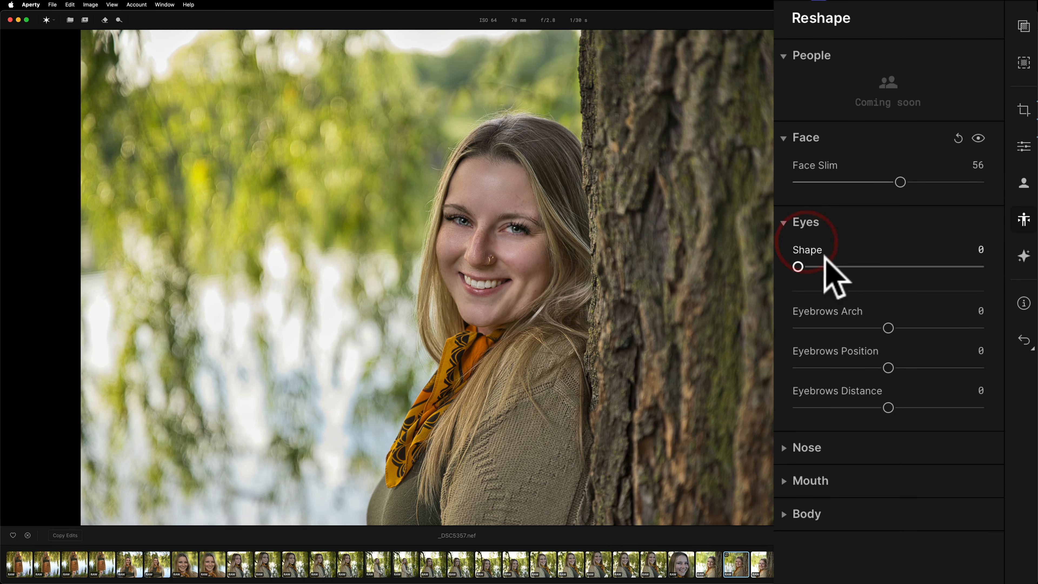
{"action": "left_click_drag", "start_coordinate": [799, 265], "coordinate": [841, 263]}
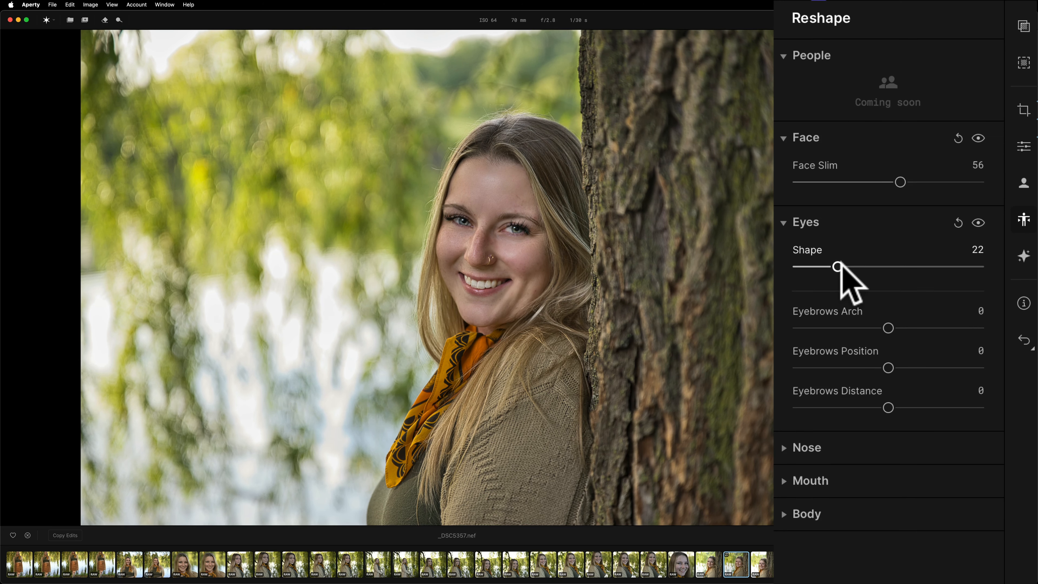
{"action": "left_click_drag", "start_coordinate": [840, 264], "coordinate": [846, 274]}
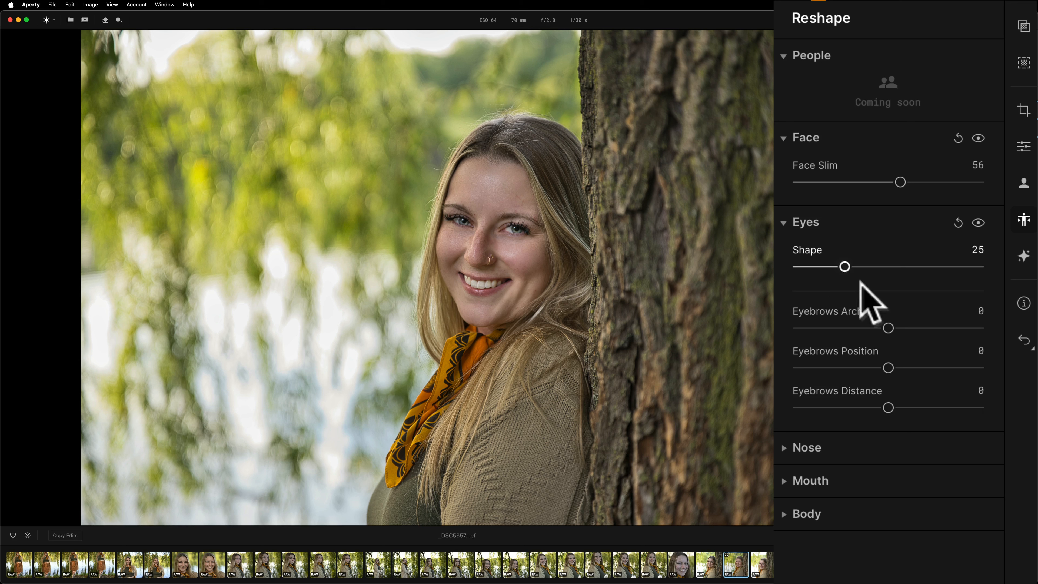
{"action": "left_click_drag", "start_coordinate": [887, 328], "coordinate": [935, 327]}
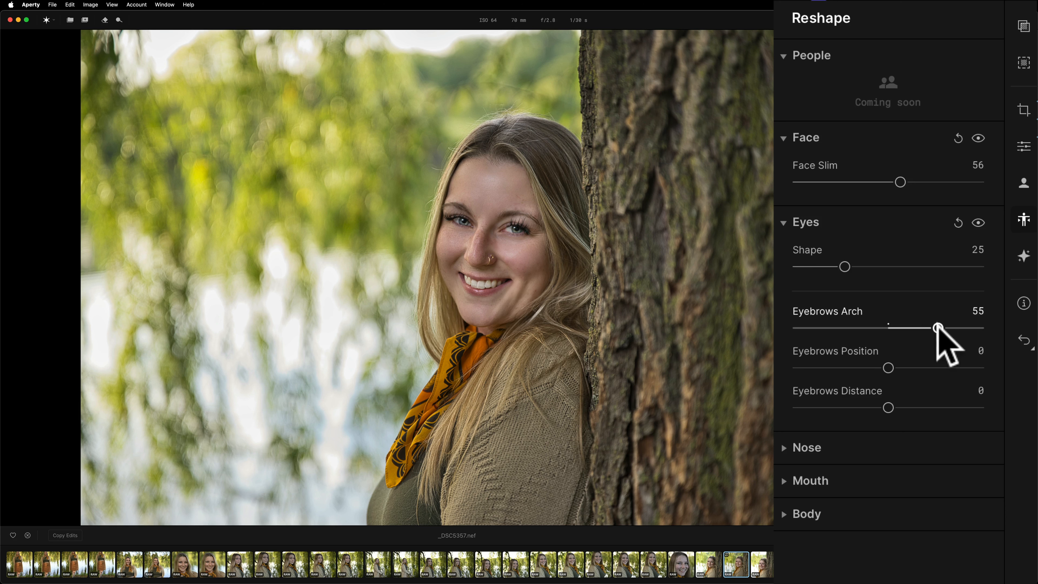
{"action": "double_click", "coordinate": [937, 327]}
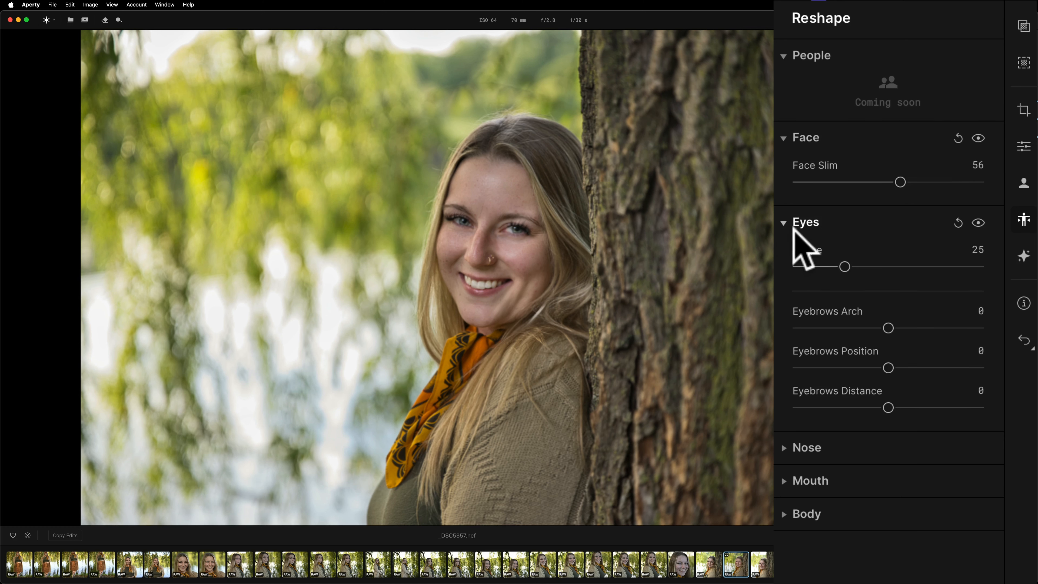
{"action": "left_click", "coordinate": [785, 223]}
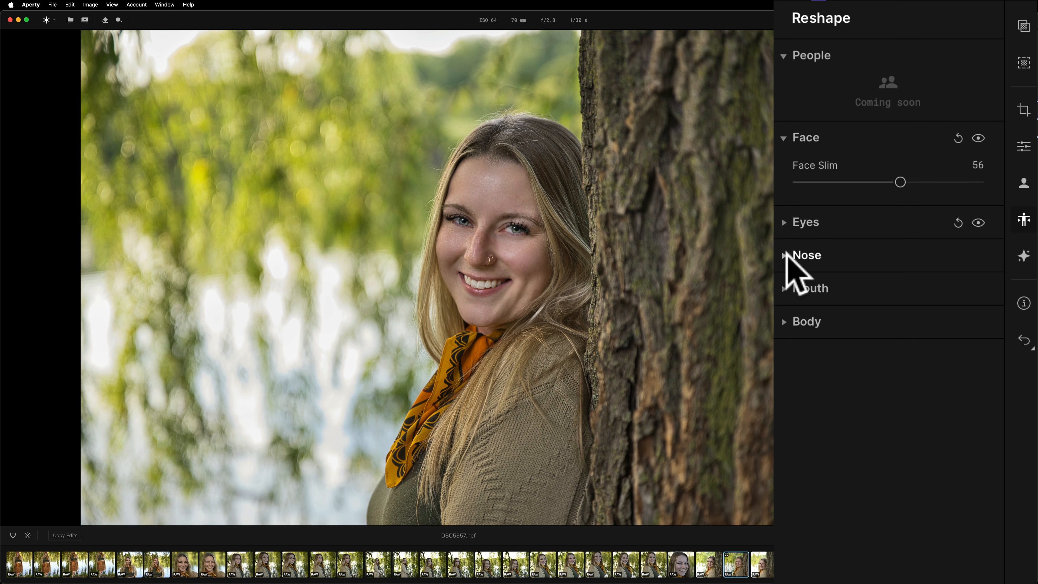
Set Nose Bridge Shape to -70 and compare the nose with the original image.
{"action": "left_click", "coordinate": [786, 257]}
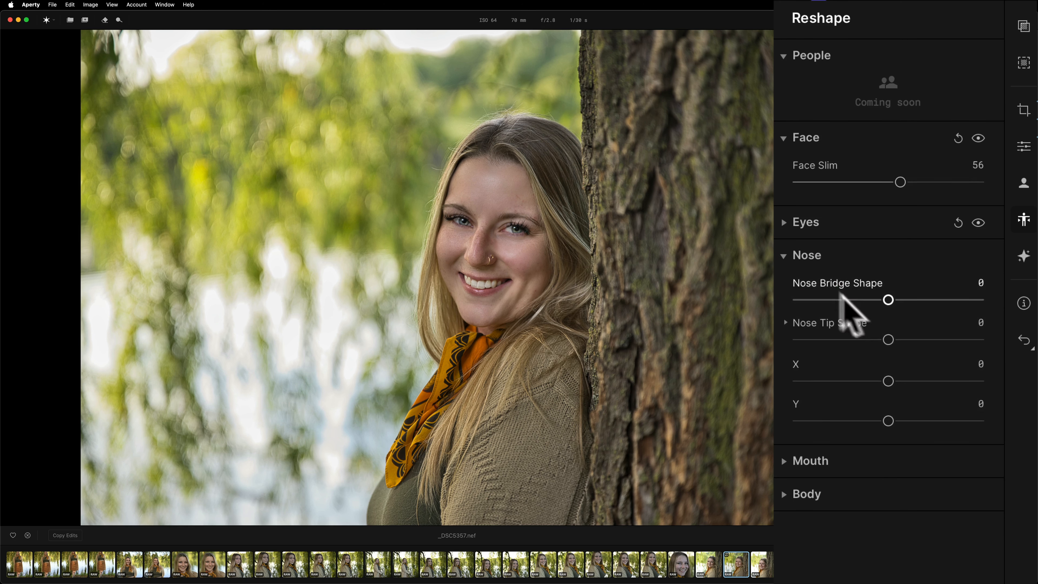
{"action": "left_click_drag", "start_coordinate": [887, 300], "coordinate": [823, 301]}
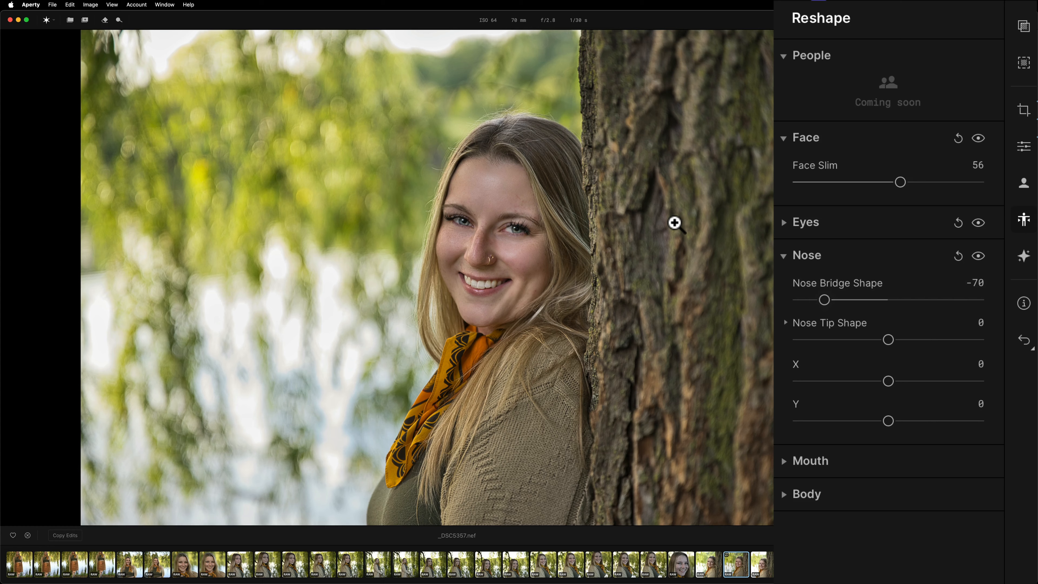
{"action": "key", "text": "backslash"}
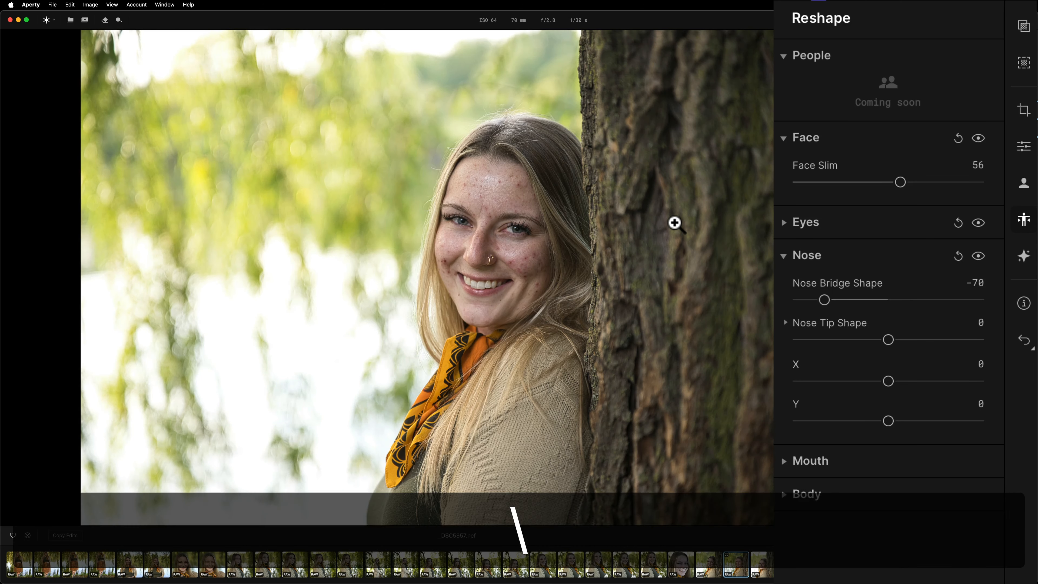
{"action": "key", "text": "backslash"}
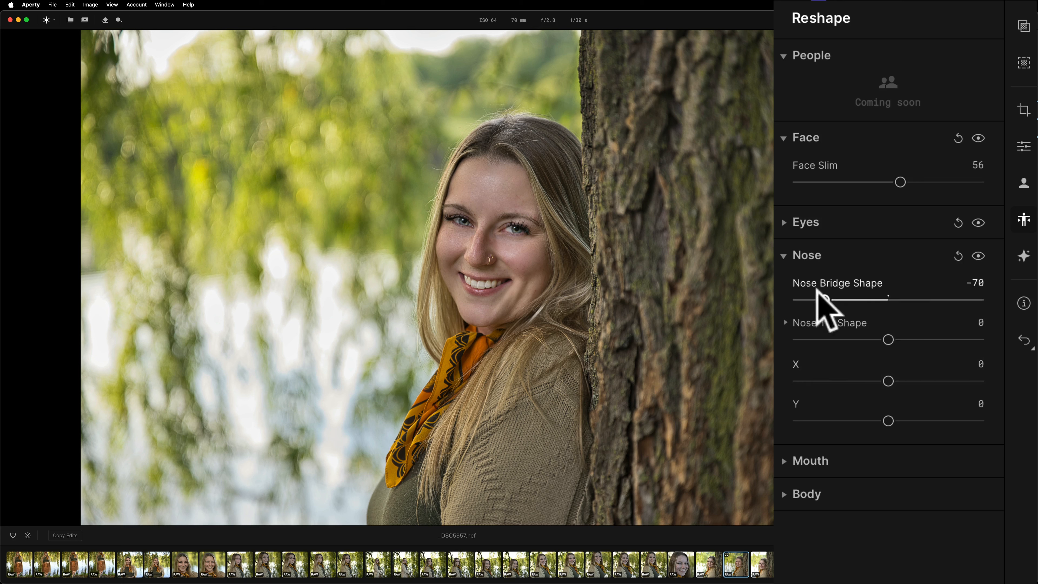
{"action": "left_click", "coordinate": [782, 255]}
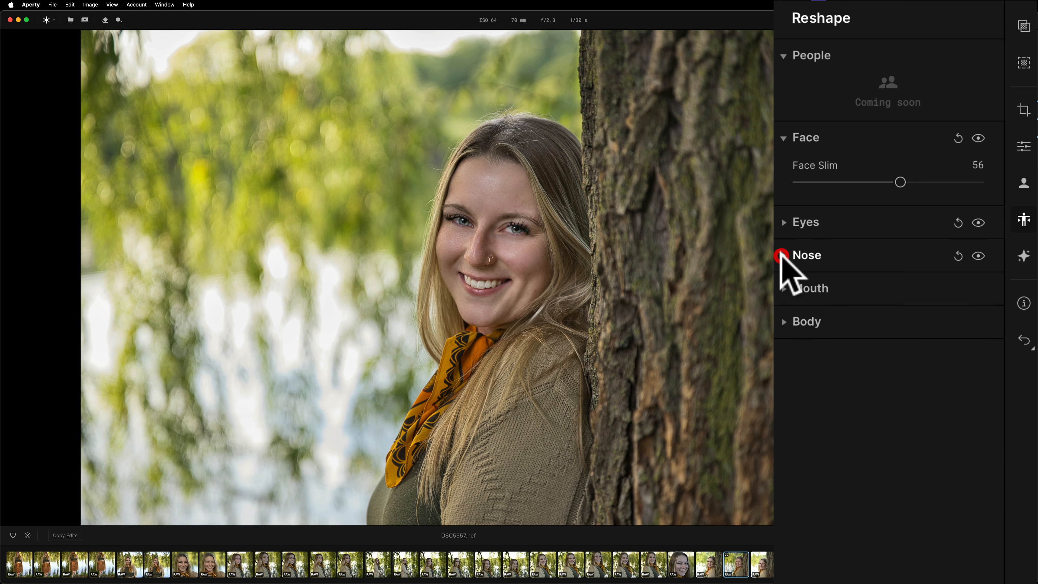
Set the mouth's Upper Lip Shape to 61.
{"action": "left_click", "coordinate": [784, 287]}
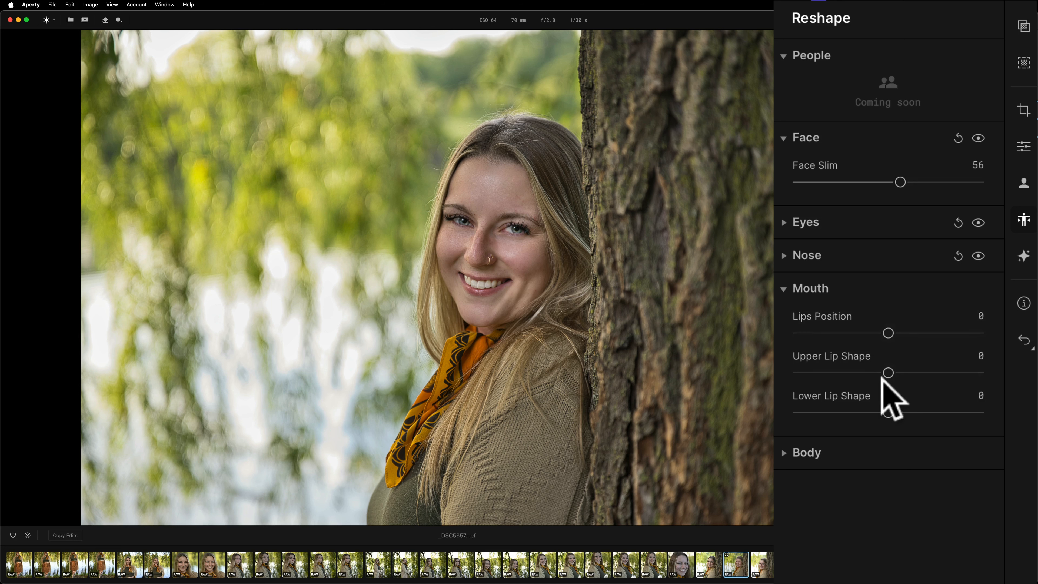
{"action": "left_click_drag", "start_coordinate": [888, 372], "coordinate": [939, 370]}
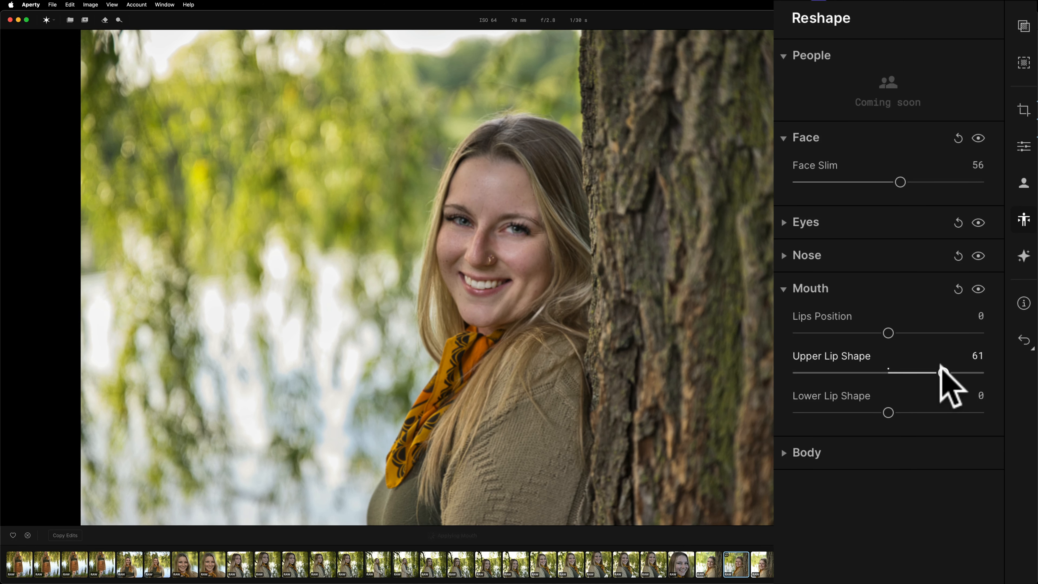
{"action": "left_click", "coordinate": [811, 289]}
Examine the Body reshape adjustments and compare the reshaped portrait with the original image.
{"action": "left_click", "coordinate": [807, 321]}
{"action": "left_click", "coordinate": [900, 182]}
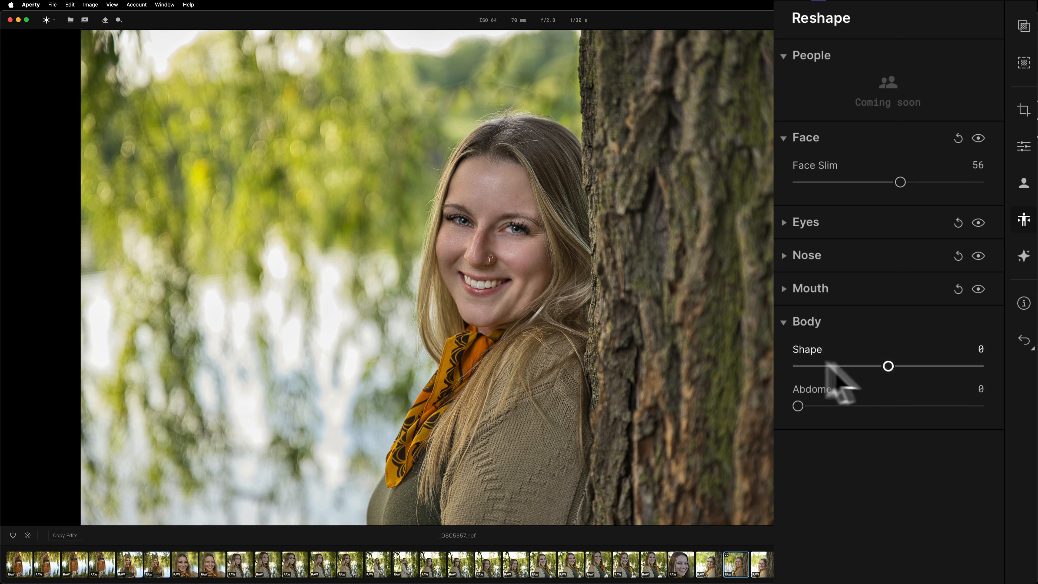
{"action": "left_click", "coordinate": [785, 323]}
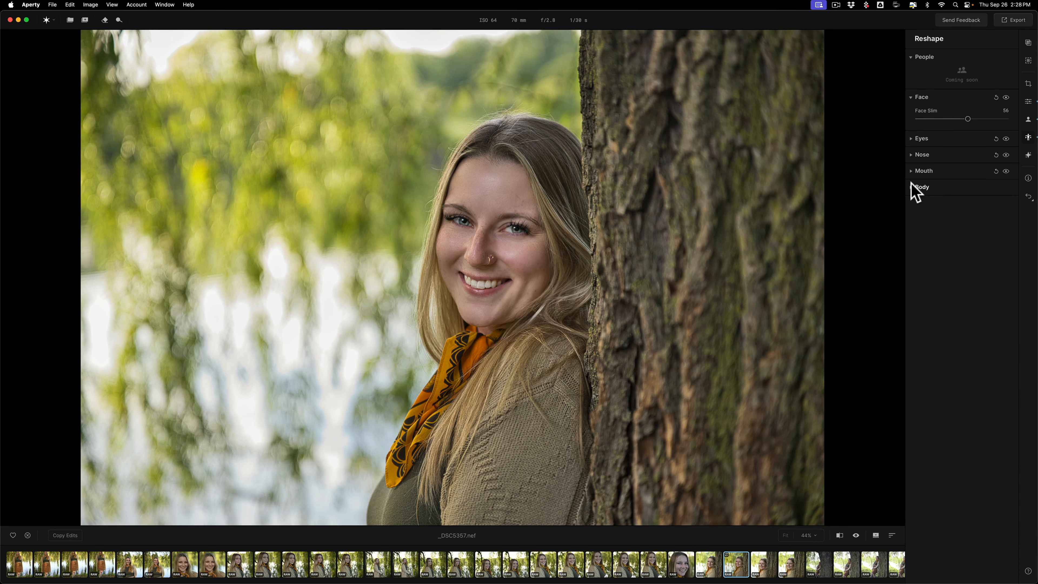
{"action": "key", "text": "backslash"}
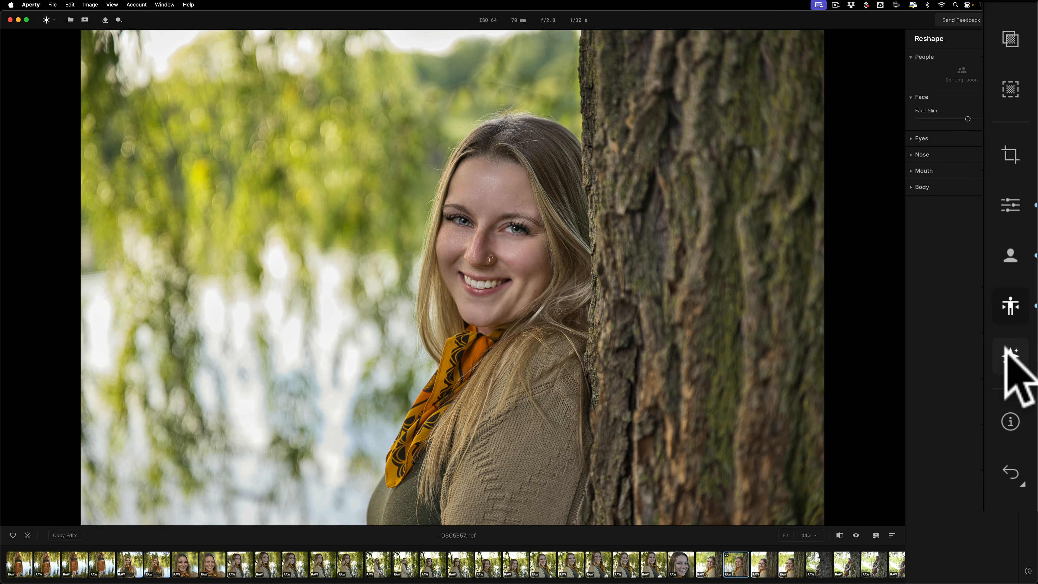
Set up the Studio Light spot with Amount 36, Light Customization on, Tree Shadow texture, and position X -96, Y -56.
{"action": "left_click", "coordinate": [1005, 350]}
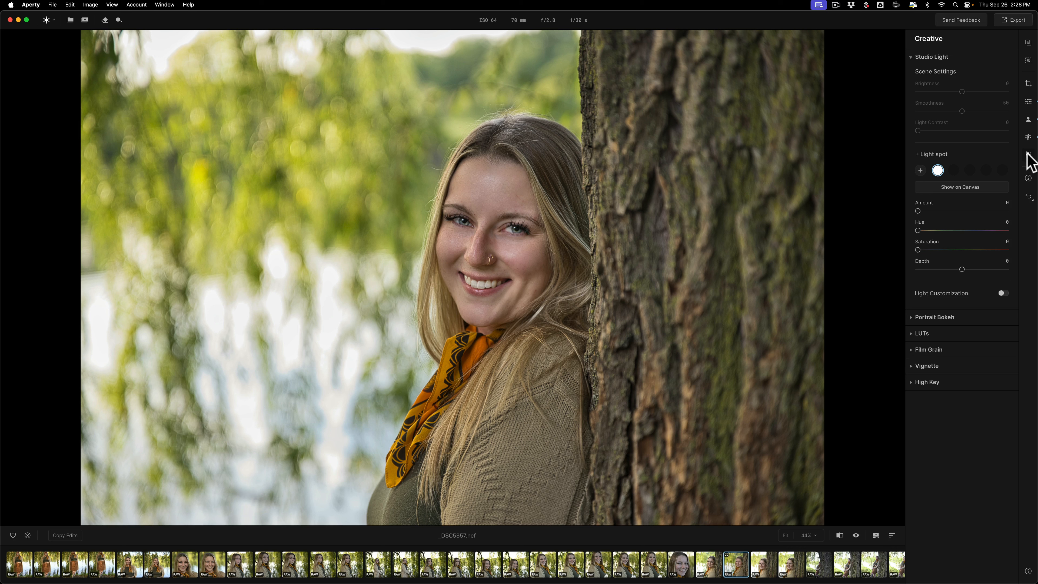
{"action": "left_click", "coordinate": [1003, 293]}
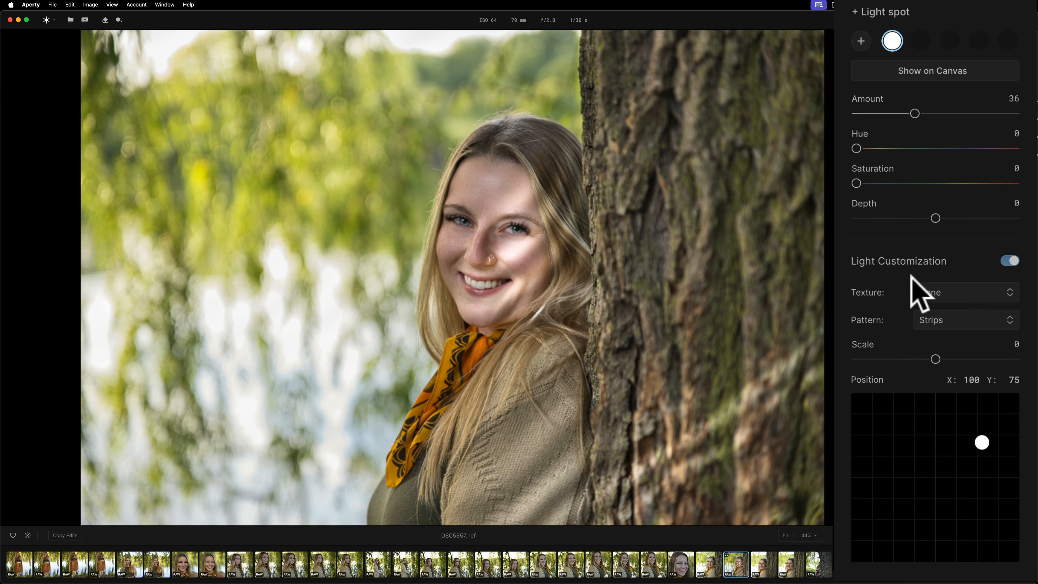
{"action": "left_click", "coordinate": [982, 309]}
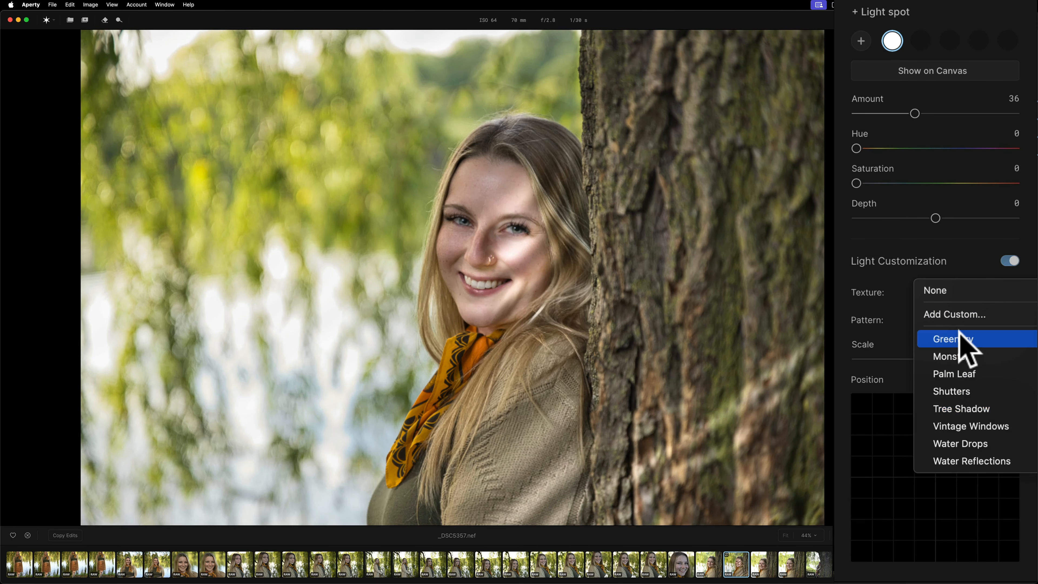
{"action": "left_click", "coordinate": [969, 410]}
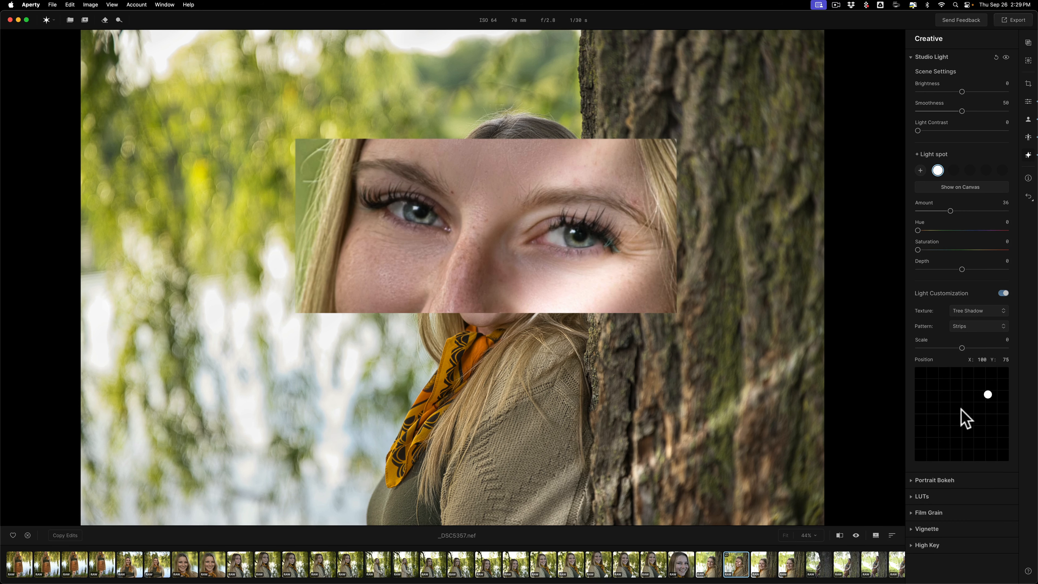
{"action": "left_click_drag", "start_coordinate": [986, 395], "coordinate": [937, 436]}
{"action": "left_click_drag", "start_coordinate": [890, 517], "coordinate": [888, 504]}
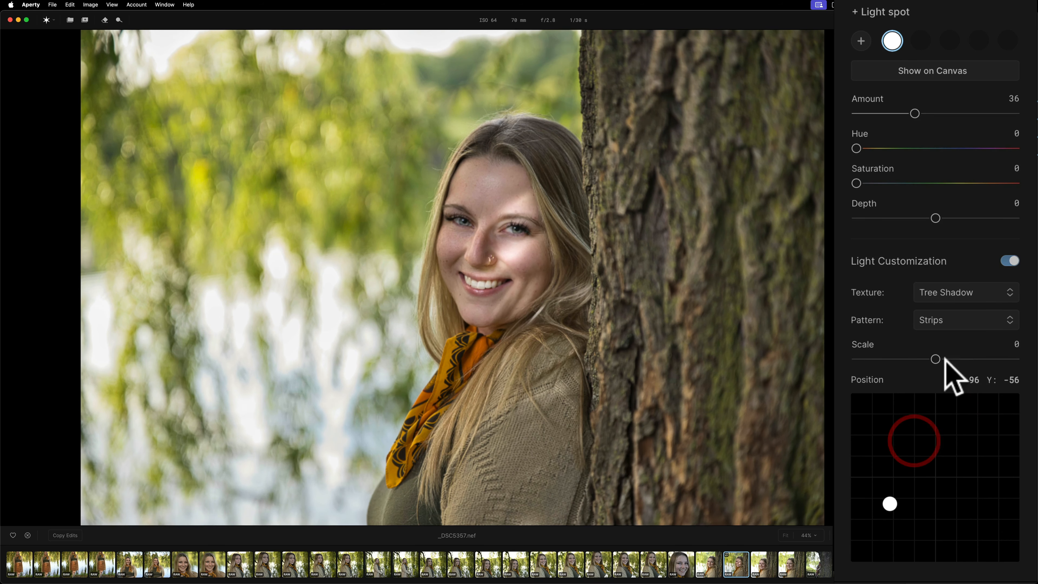
Try the Dots pattern for the light spot and switch back to Strips.
{"action": "left_click", "coordinate": [997, 320]}
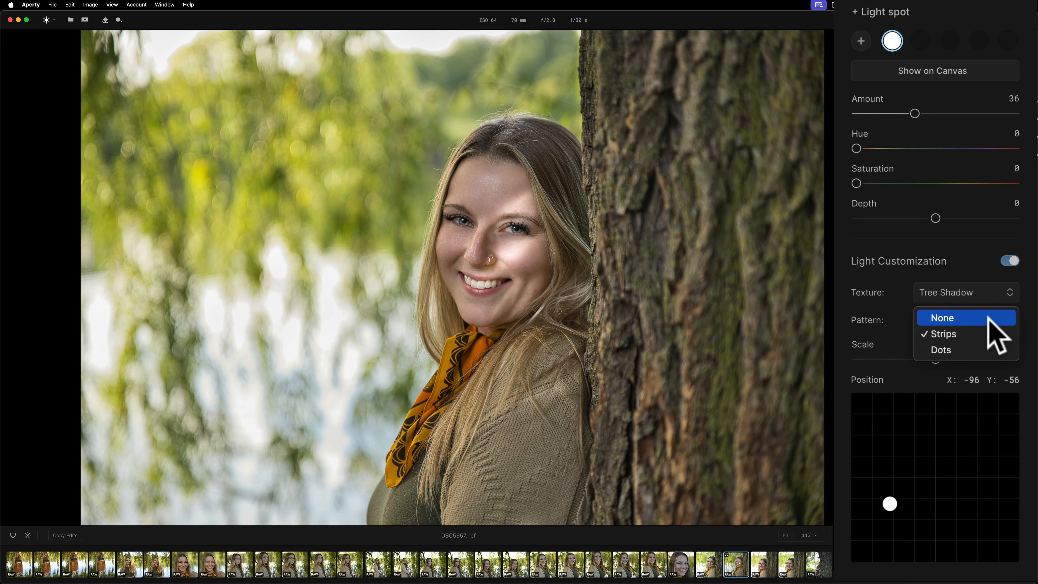
{"action": "left_click", "coordinate": [976, 349]}
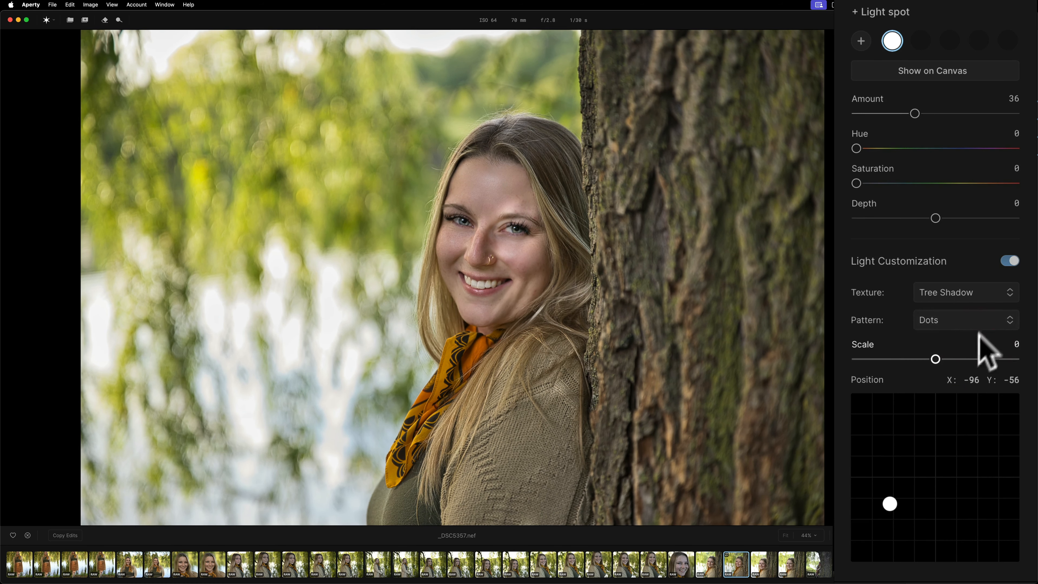
{"action": "left_click", "coordinate": [987, 323]}
{"action": "left_click", "coordinate": [981, 327]}
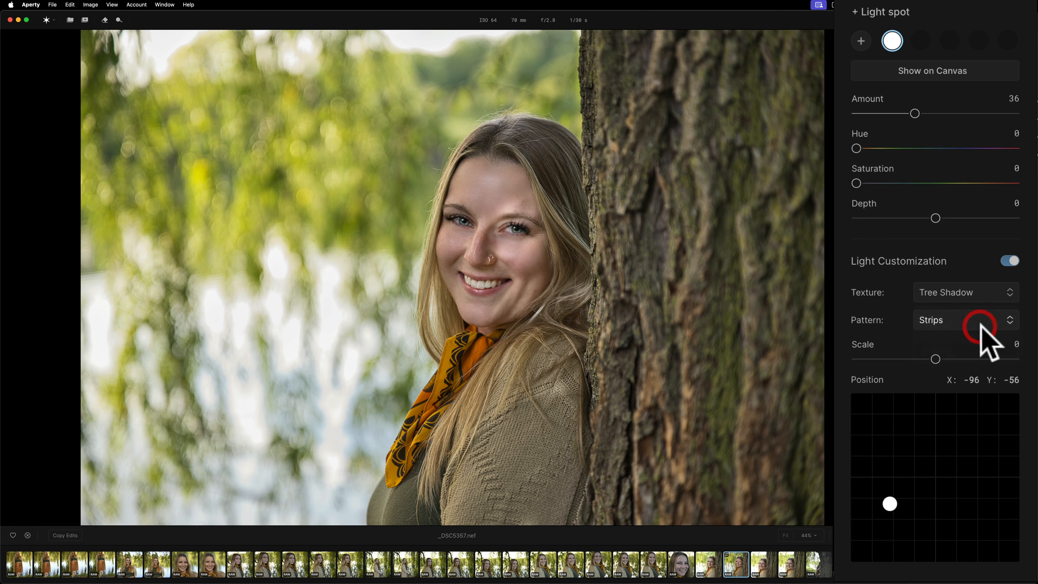
Set the light spot's Amount to 16 and Scale to 7, and compare the portrait with the original image.
{"action": "left_click_drag", "start_coordinate": [912, 114], "coordinate": [878, 111]}
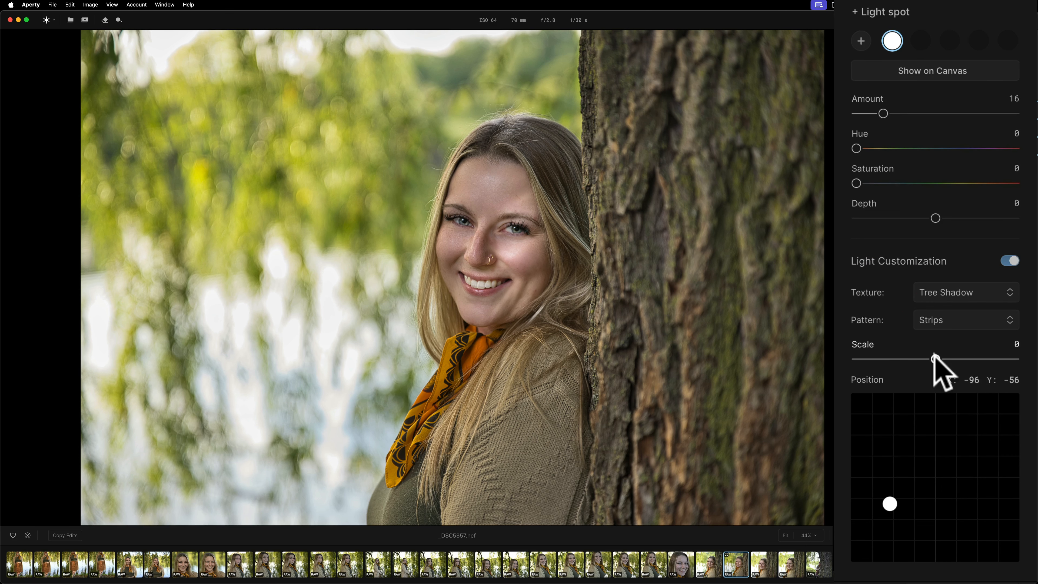
{"action": "left_click_drag", "start_coordinate": [934, 356], "coordinate": [939, 357]}
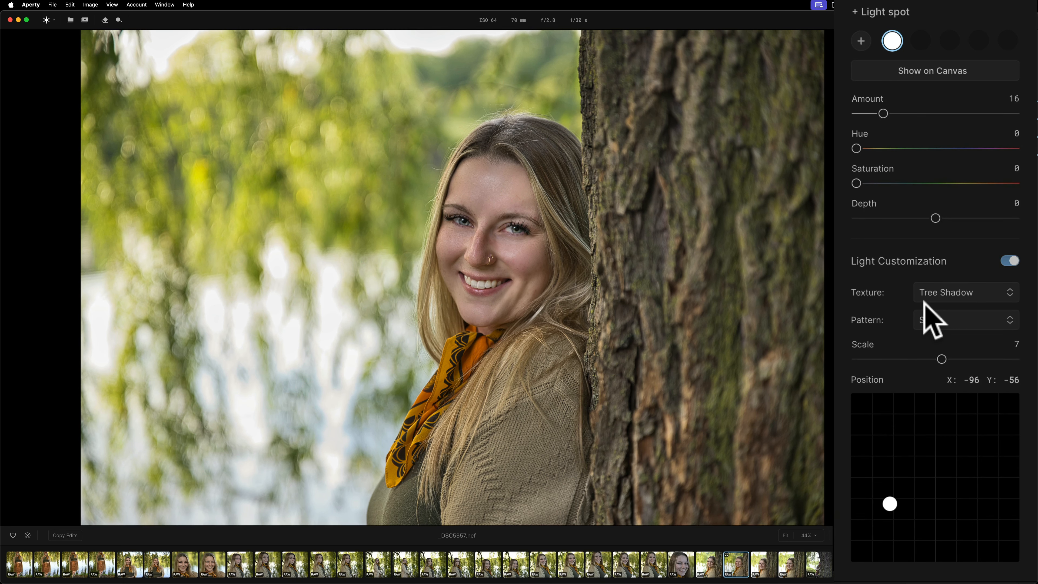
{"action": "key", "text": "backslash"}
{"action": "key", "text": "backslash"}
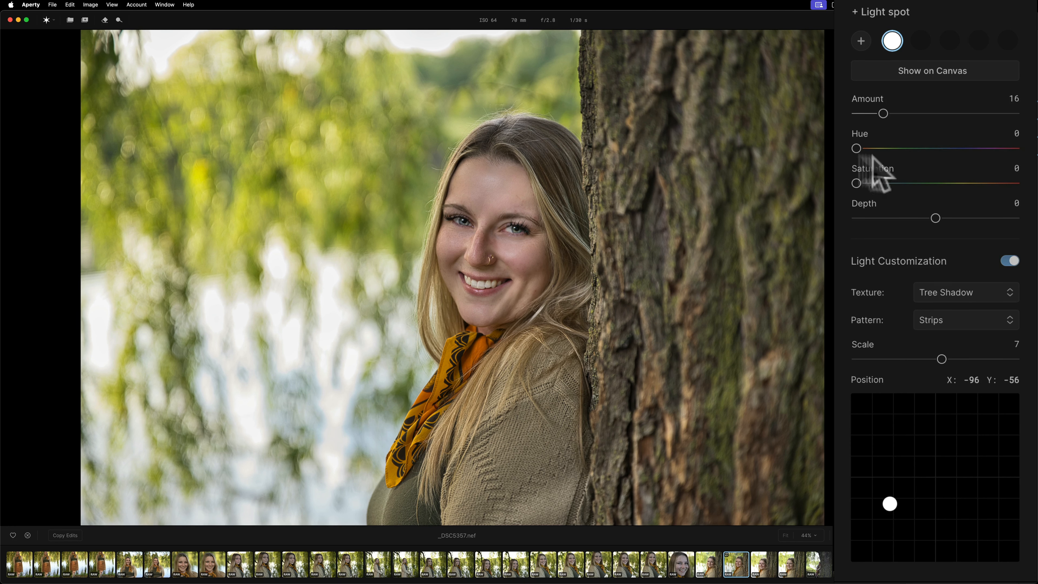
Set the Studio Light spot's Amount to 15 and examine the Portrait Bokeh settings.
{"action": "mouse_move", "coordinate": [882, 113]}
{"action": "left_mouse_down"}
{"action": "mouse_move", "coordinate": [940, 113]}
{"action": "mouse_move", "coordinate": [880, 113]}
{"action": "left_mouse_up"}
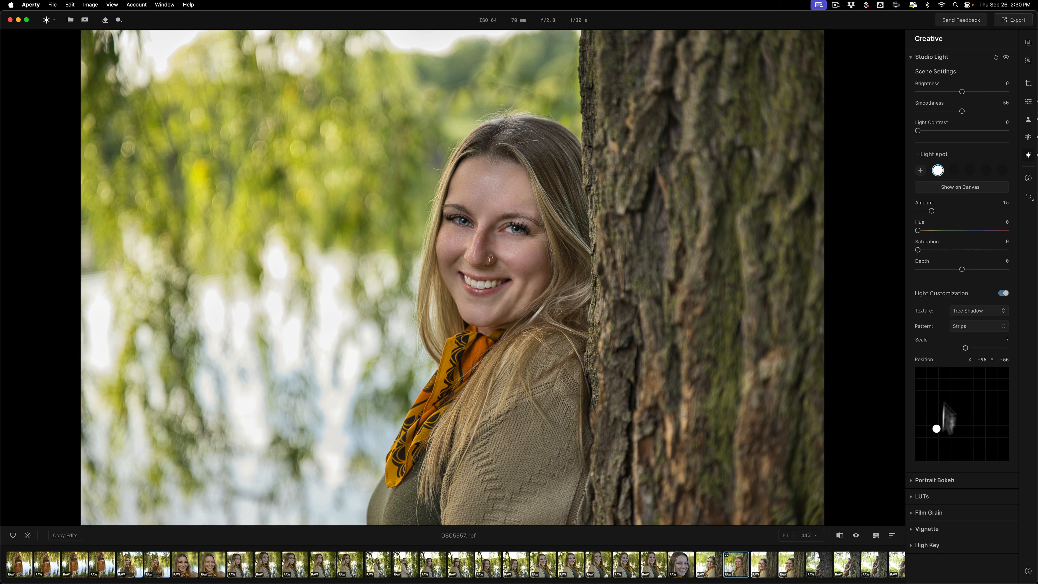
{"action": "left_click", "coordinate": [915, 482]}
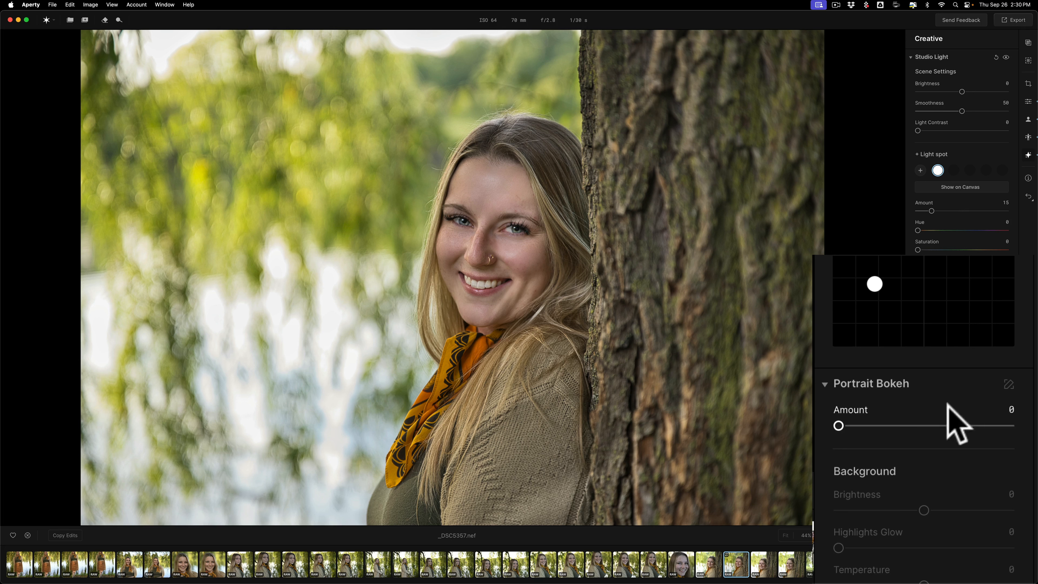
{"action": "scroll", "coordinate": [918, 471], "scroll_direction": "down", "scroll_amount": 5}
{"action": "scroll", "coordinate": [916, 381], "scroll_direction": "up", "scroll_amount": 5}
{"action": "left_click", "coordinate": [909, 381]}
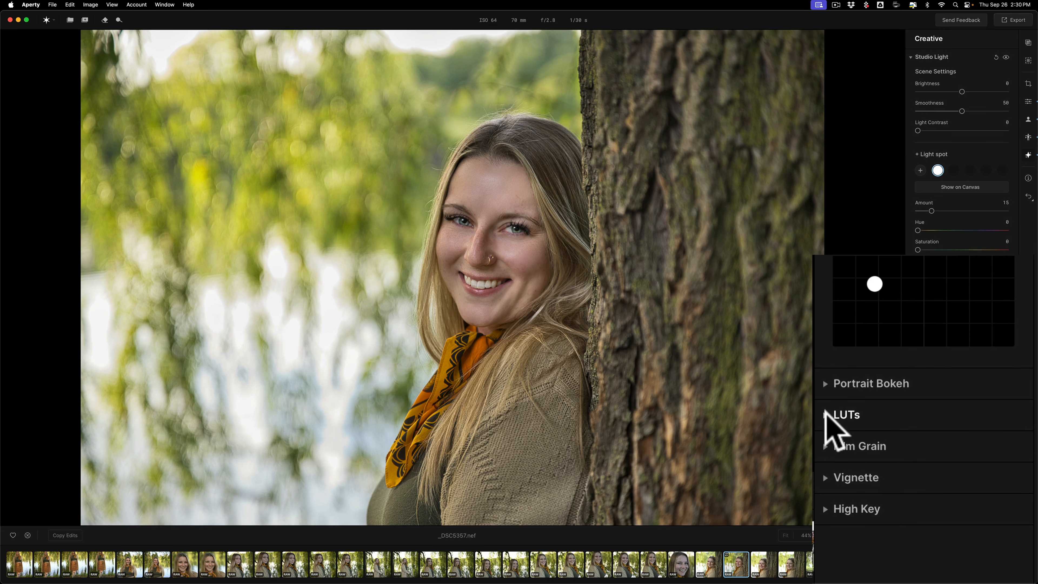
Preview built-in LUTs such as Grace on the portrait and inspect the Film Grain settings.
{"action": "left_click", "coordinate": [863, 414]}
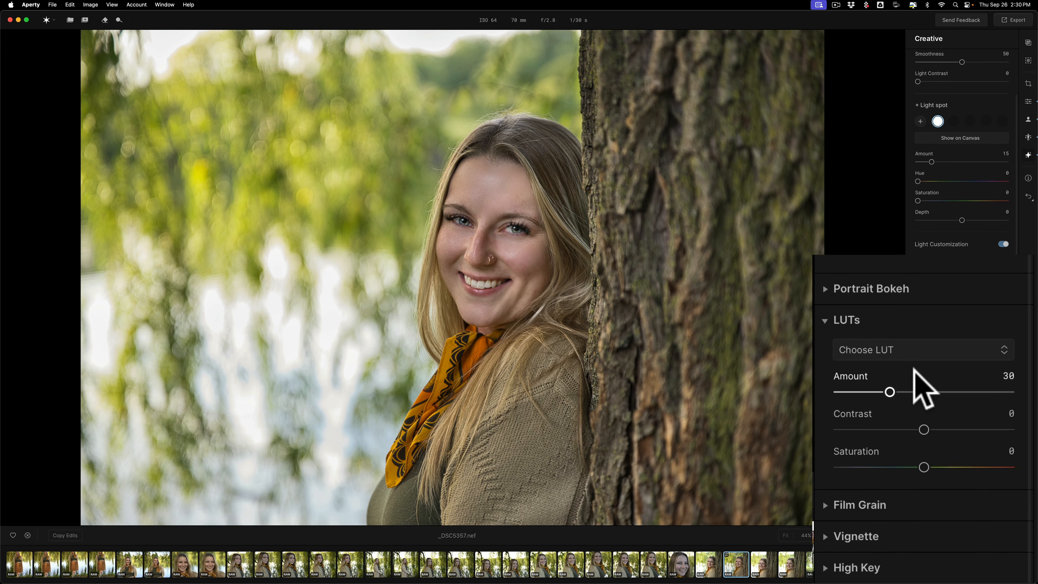
{"action": "left_click", "coordinate": [920, 349]}
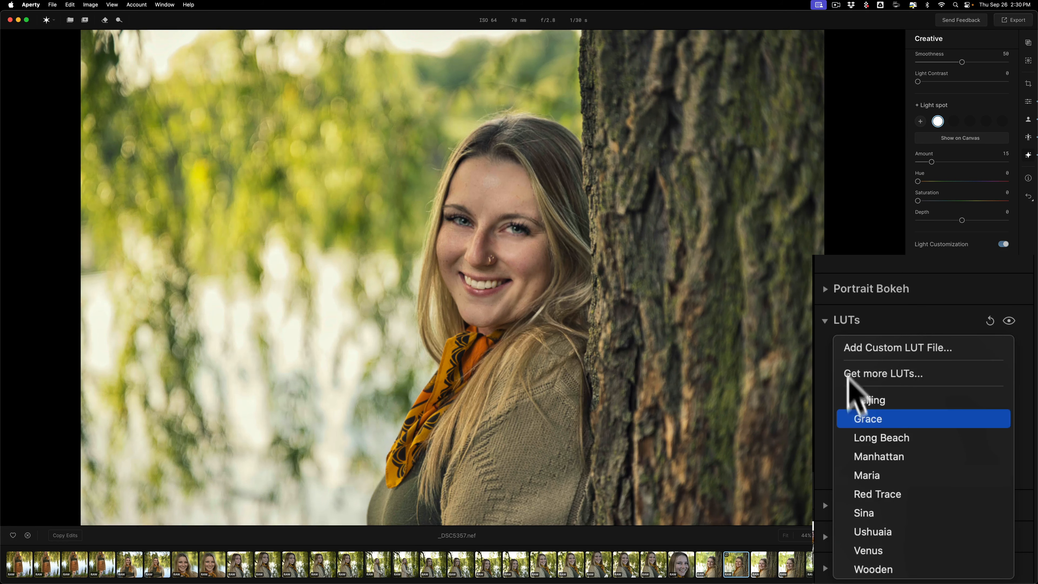
{"action": "left_click", "coordinate": [825, 322]}
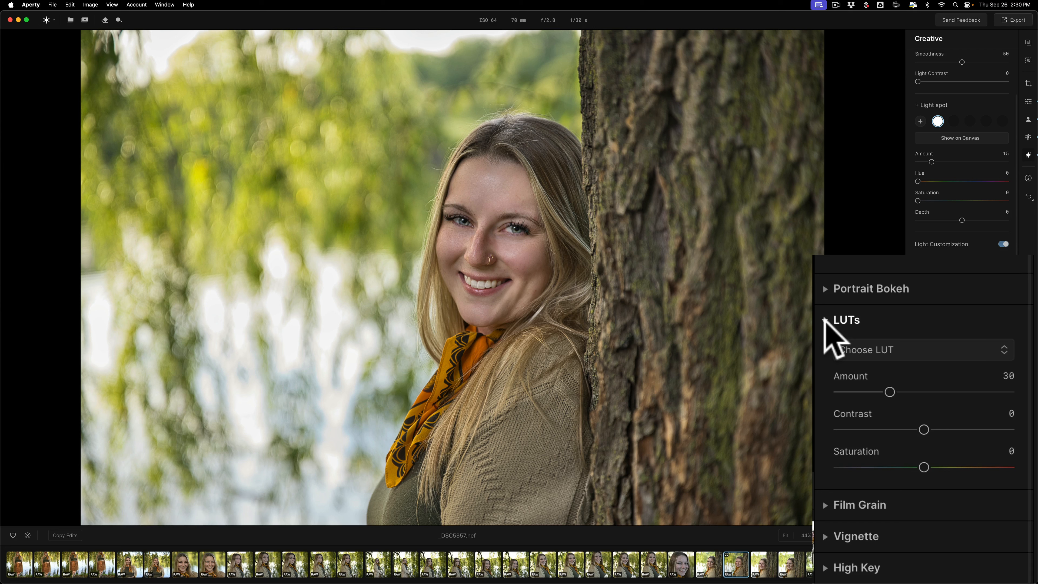
{"action": "left_click", "coordinate": [824, 321]}
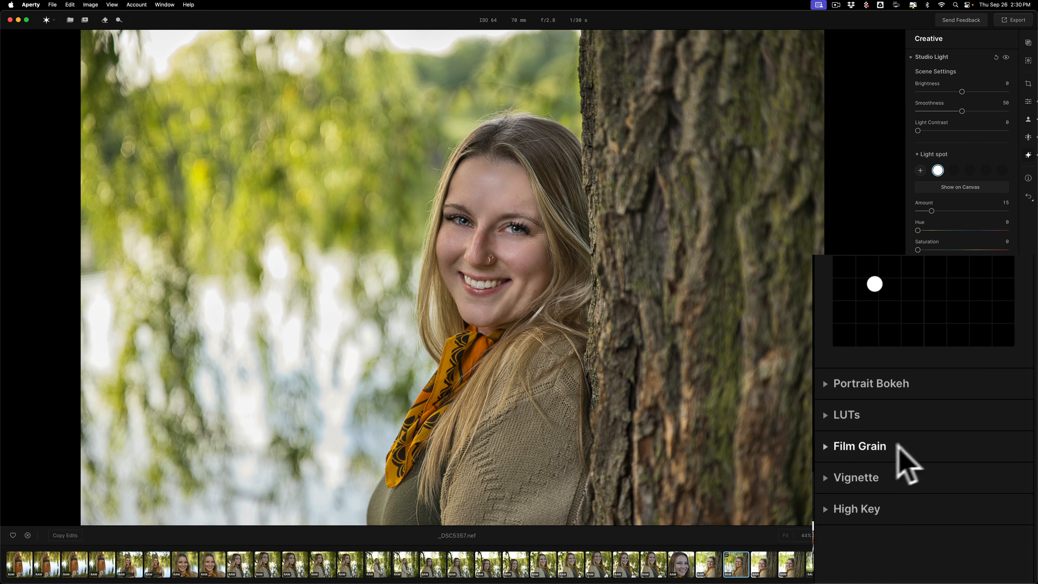
{"action": "left_click", "coordinate": [825, 445]}
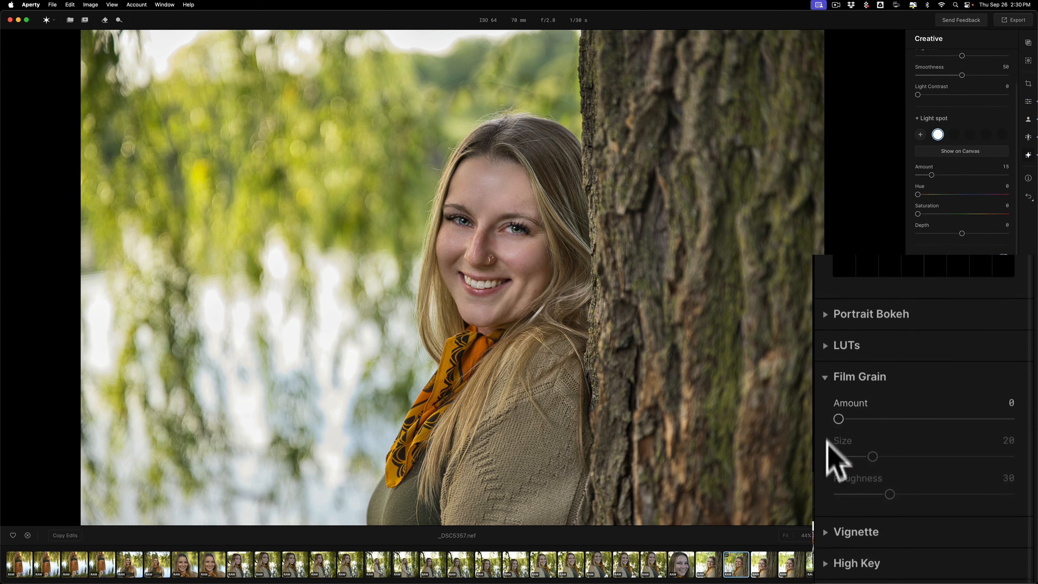
{"action": "left_click", "coordinate": [824, 380]}
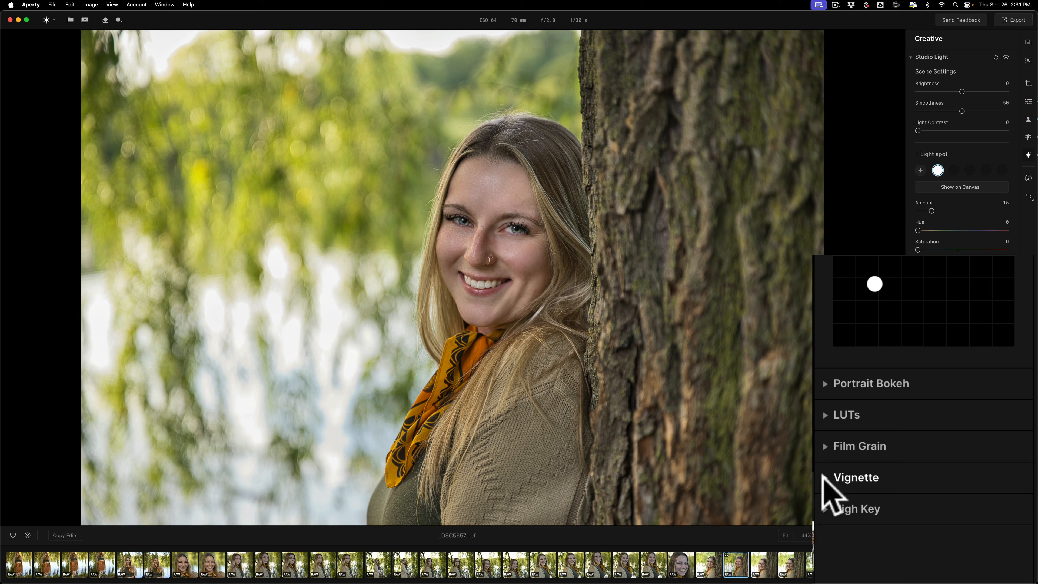
Add a vignette with Amount -47 and place its center on the woman's face.
{"action": "left_click", "coordinate": [824, 477]}
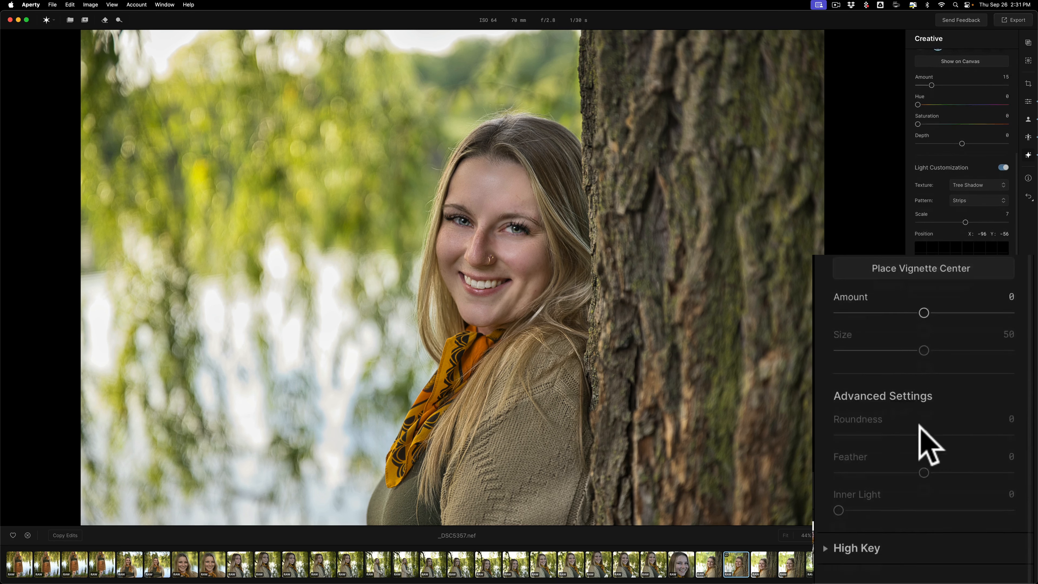
{"action": "left_click_drag", "start_coordinate": [925, 326], "coordinate": [888, 331]}
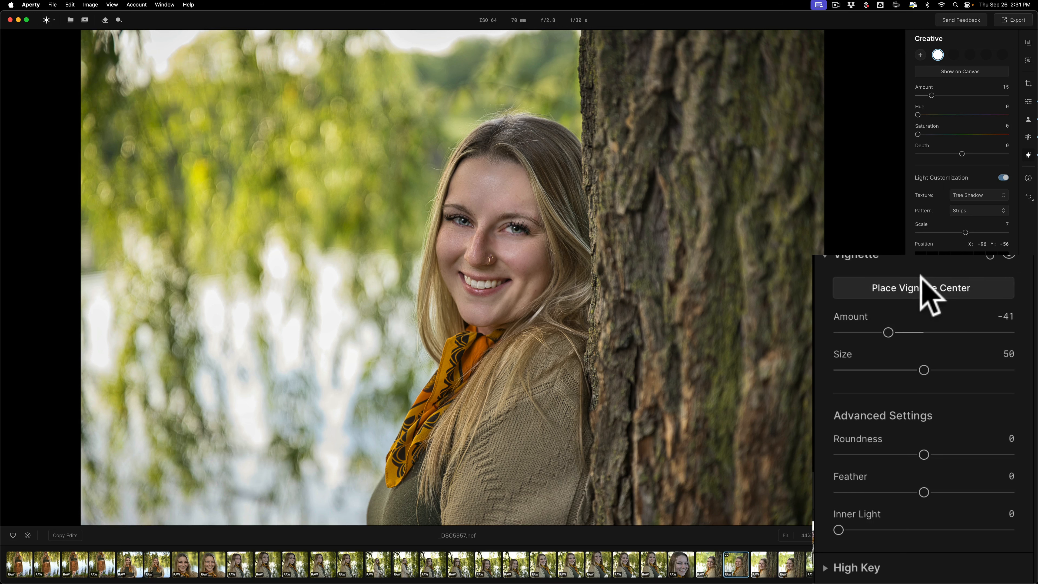
{"action": "left_click", "coordinate": [919, 287]}
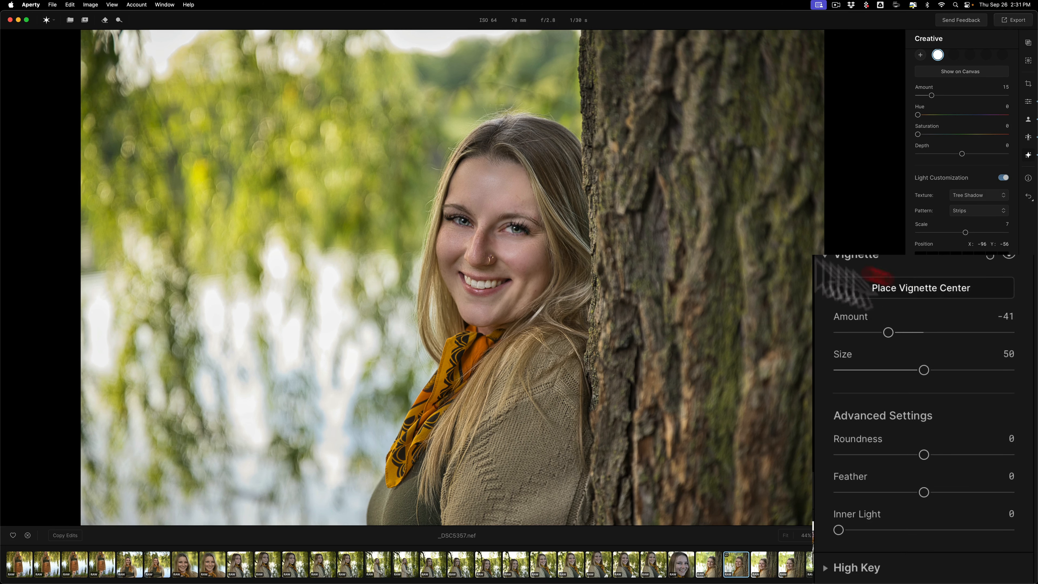
{"action": "left_click", "coordinate": [479, 242]}
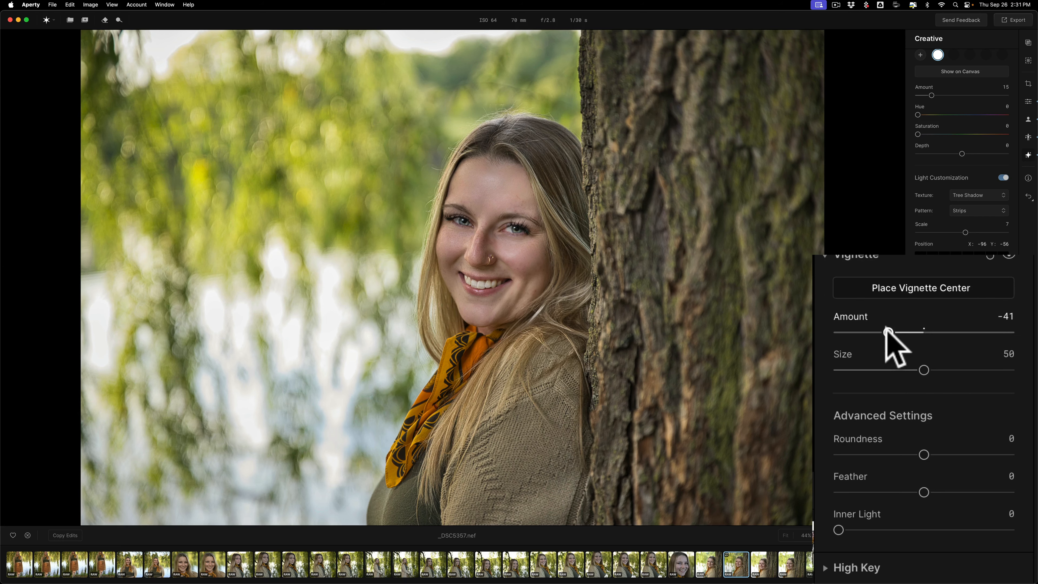
{"action": "mouse_move", "coordinate": [888, 332]}
{"action": "left_mouse_down"}
{"action": "mouse_move", "coordinate": [838, 332]}
{"action": "mouse_move", "coordinate": [901, 336]}
{"action": "mouse_move", "coordinate": [881, 341]}
{"action": "left_mouse_up"}
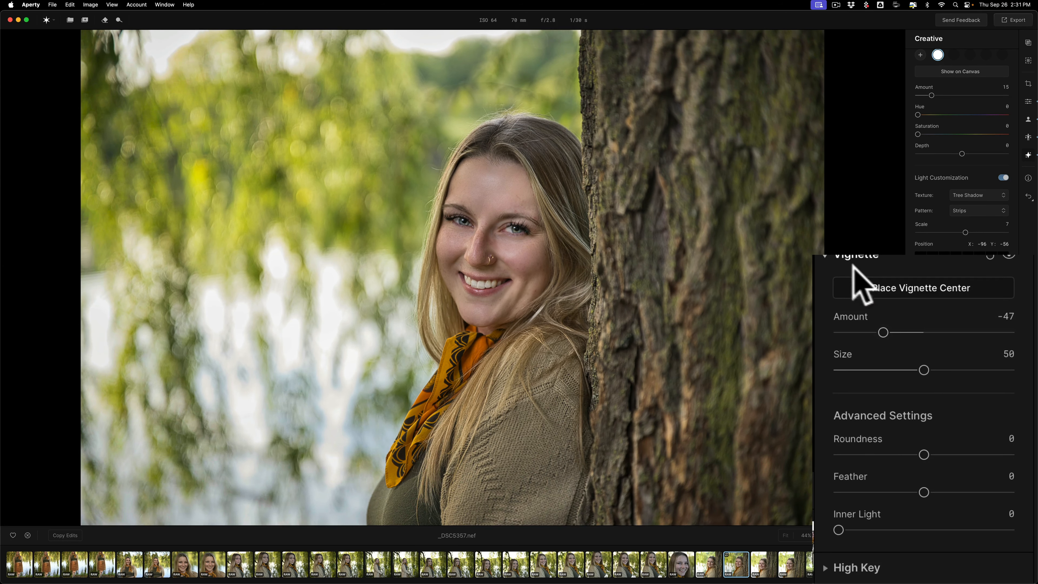
{"action": "left_click", "coordinate": [856, 254]}
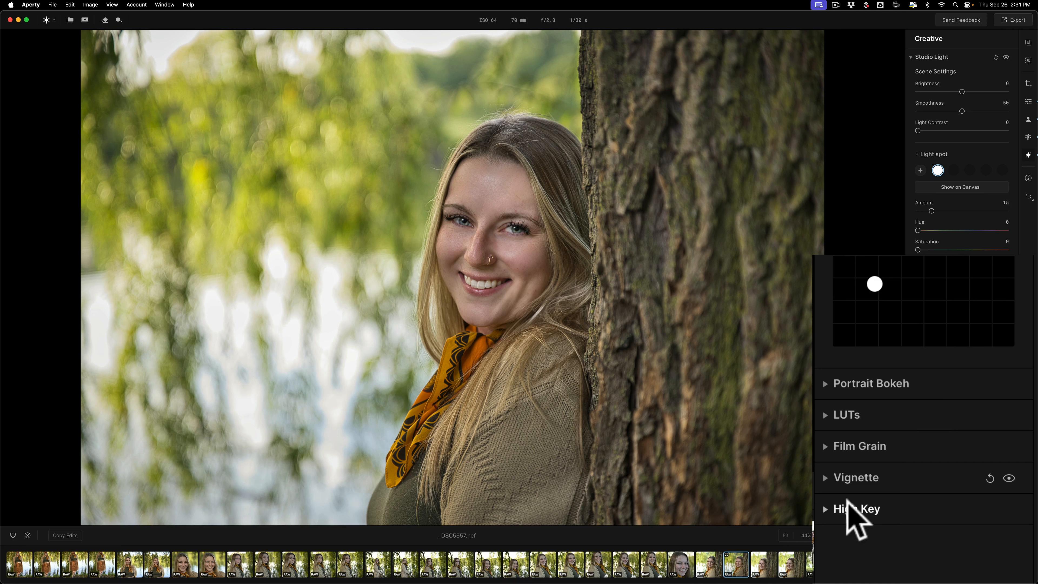
Examine the High Key settings, the Masking options and the Crop settings for the portrait.
{"action": "left_click", "coordinate": [831, 509]}
{"action": "scroll", "coordinate": [938, 494], "scroll_direction": "down", "scroll_amount": 5}
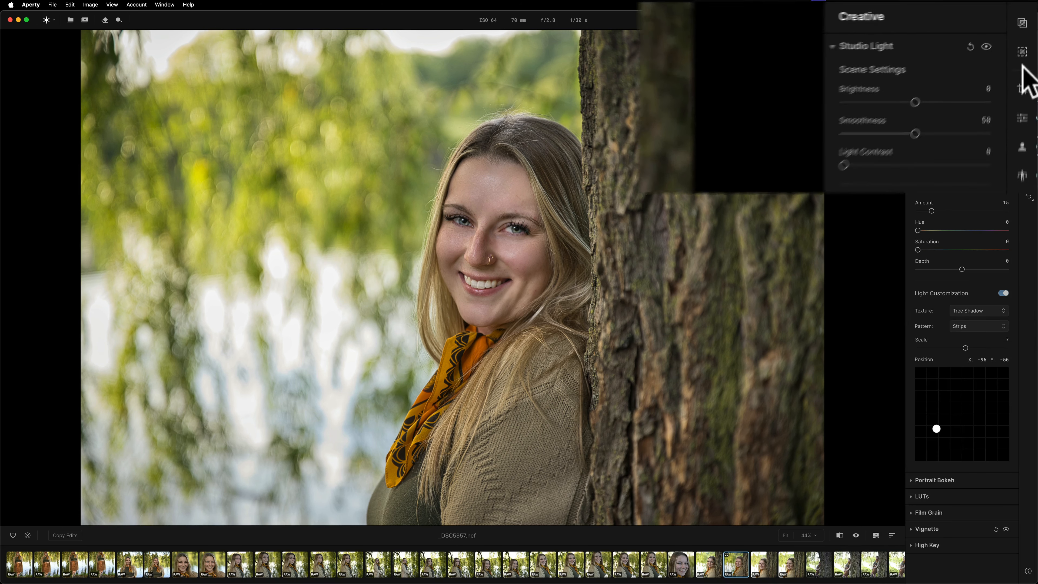
{"action": "left_click", "coordinate": [1018, 26]}
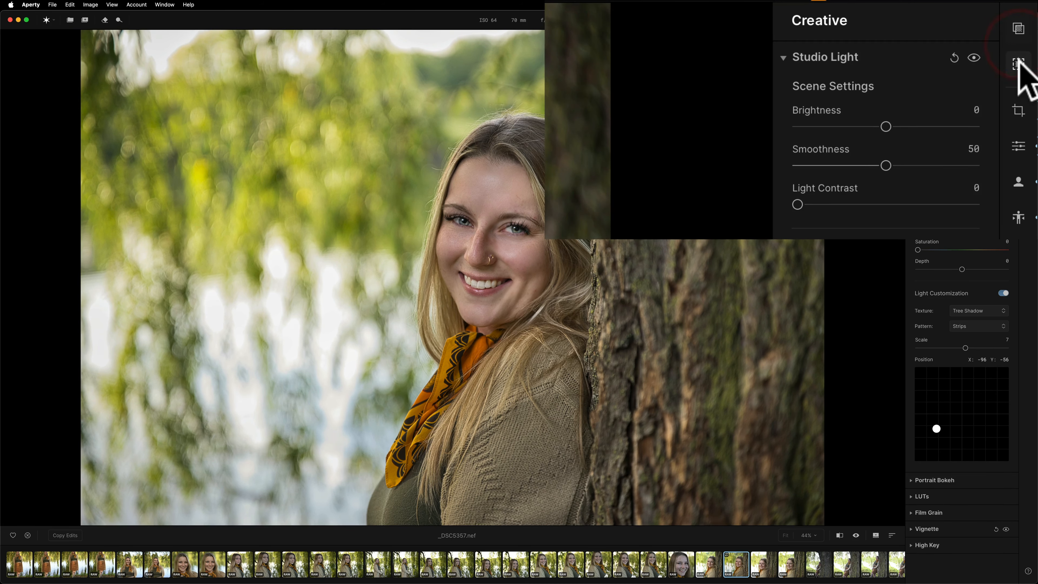
{"action": "left_click", "coordinate": [1019, 64]}
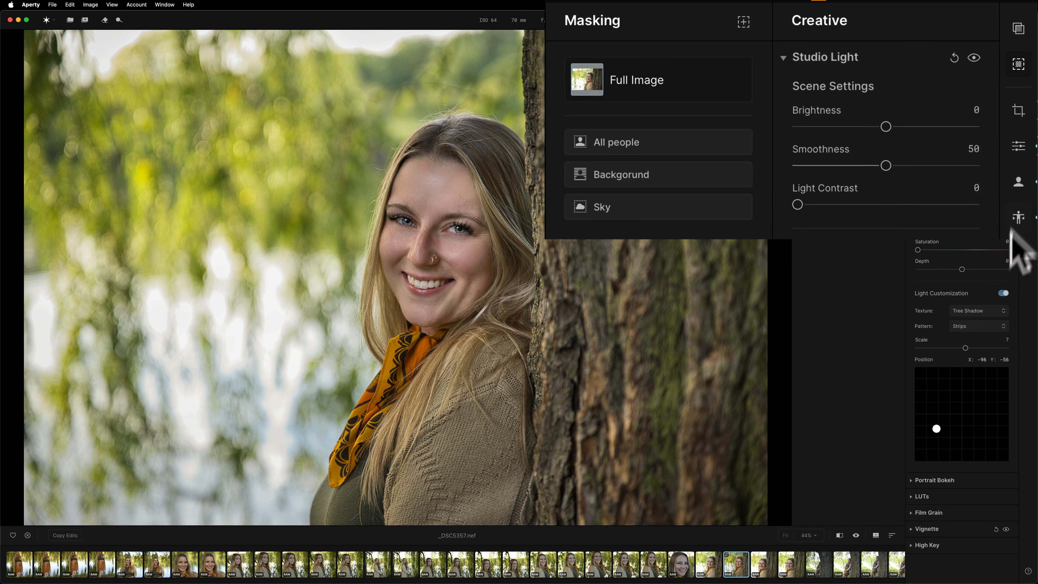
{"action": "left_click", "coordinate": [1014, 64]}
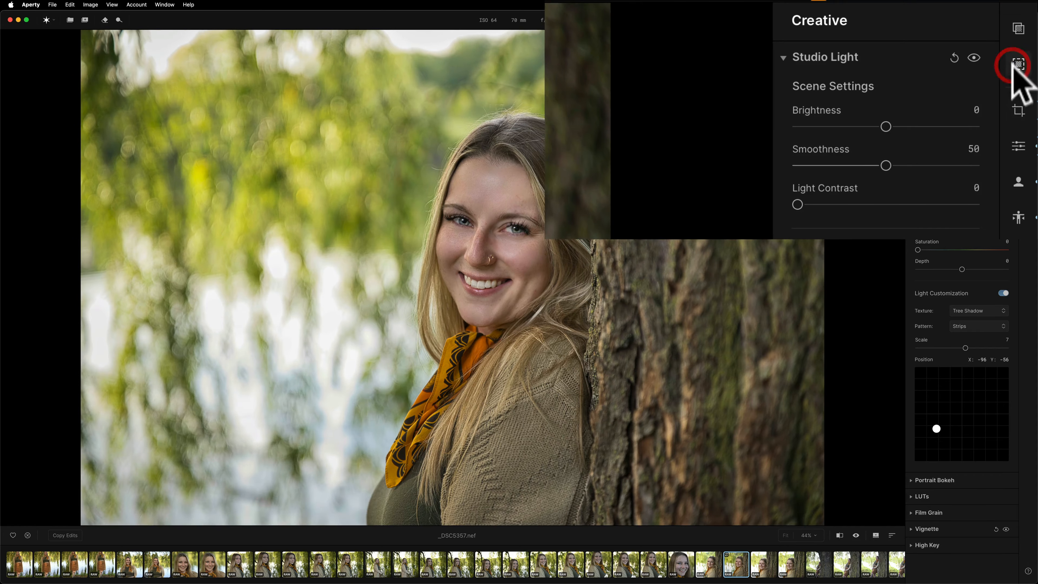
{"action": "left_click", "coordinate": [1017, 110]}
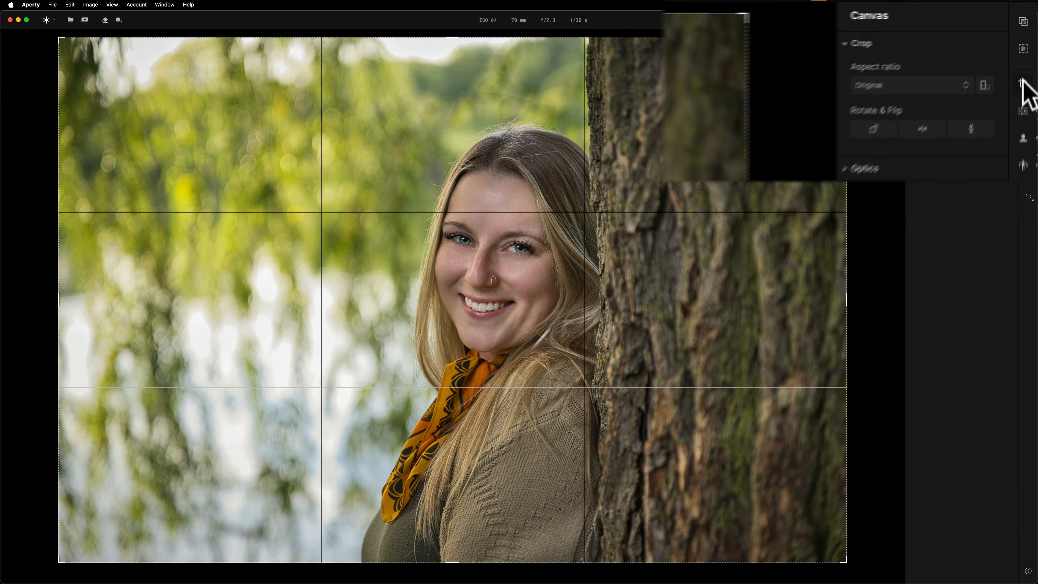
{"action": "left_click", "coordinate": [1026, 84]}
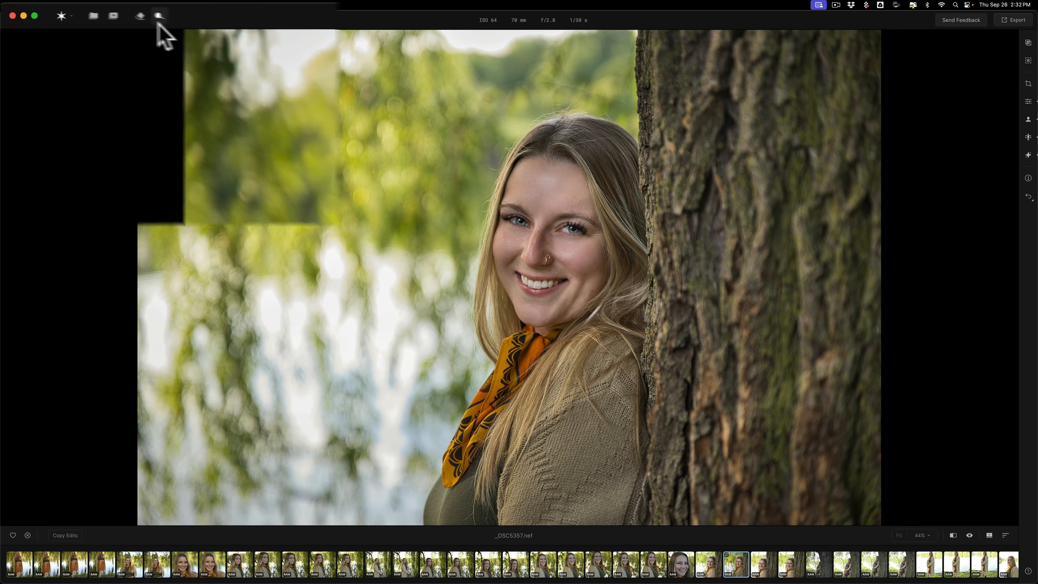
Look at the Erase tool and the retouching tool beside it.
{"action": "left_click", "coordinate": [159, 17]}
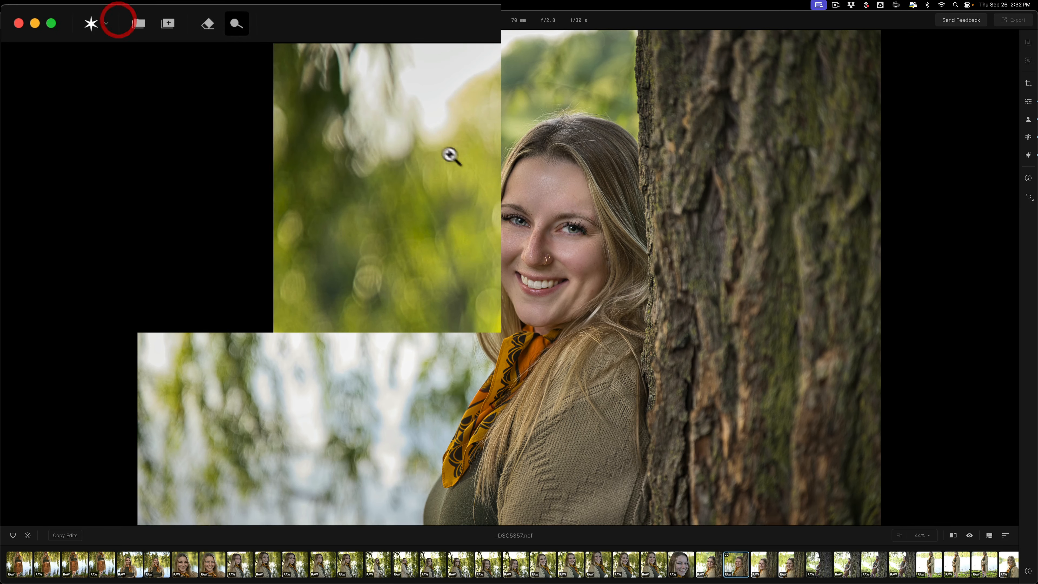
{"action": "left_click", "coordinate": [493, 180]}
{"action": "left_click", "coordinate": [493, 180]}
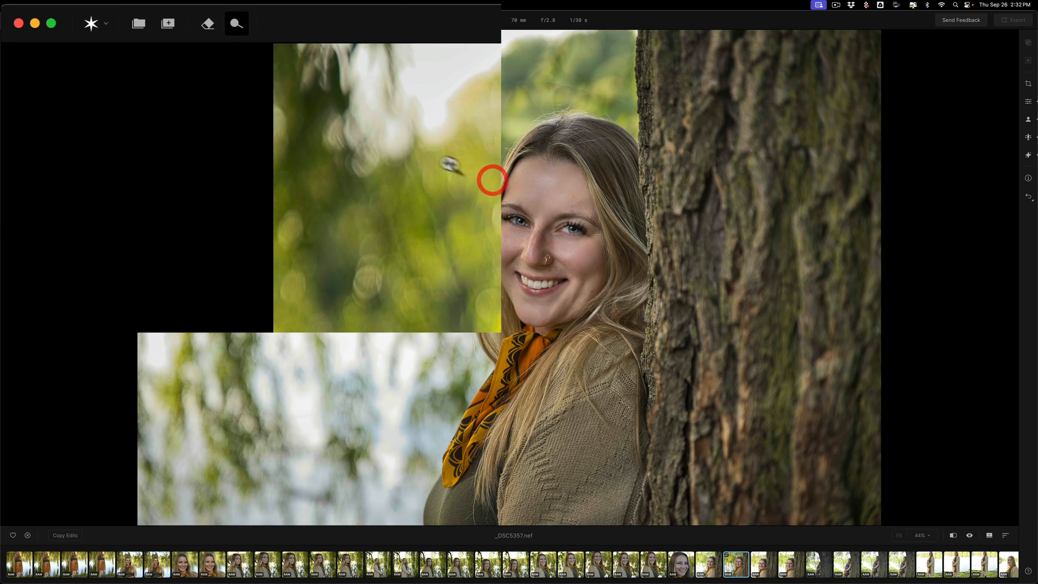
{"action": "left_click", "coordinate": [207, 23]}
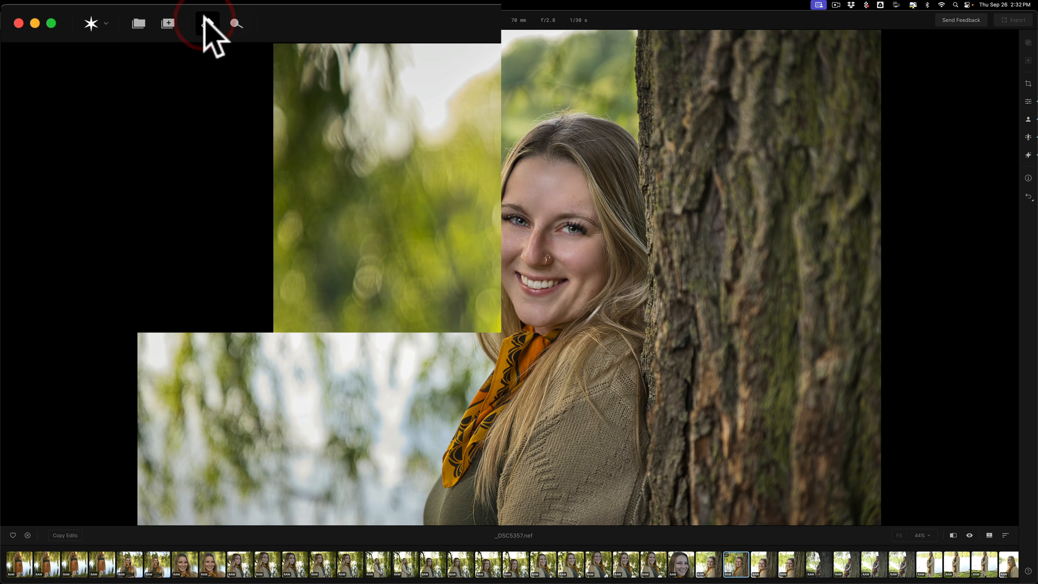
{"action": "left_click", "coordinate": [205, 20]}
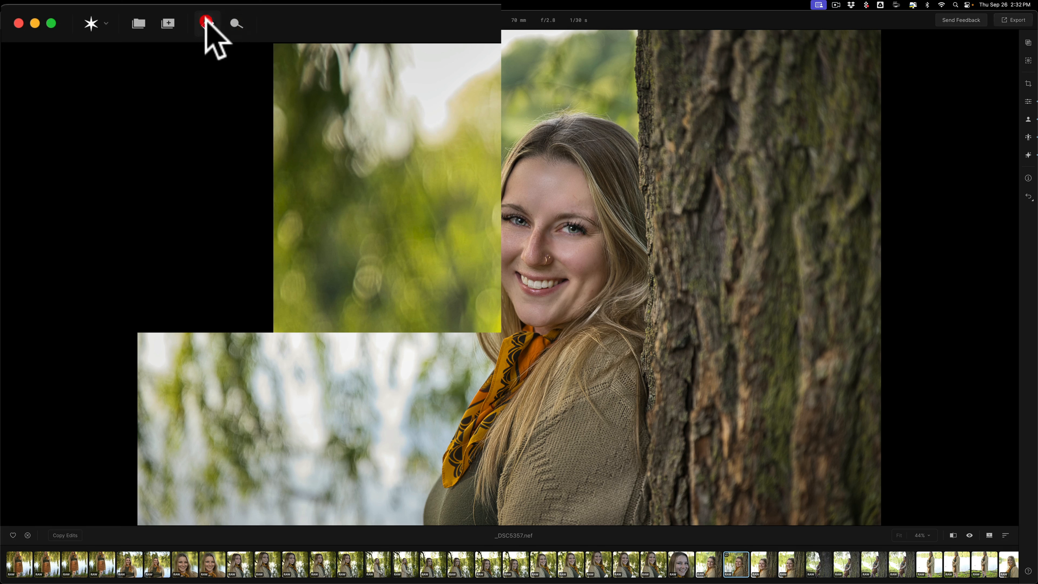
View the project overview, reopen the portrait project, and compare the edited portrait with the original image.
{"action": "left_click", "coordinate": [139, 24]}
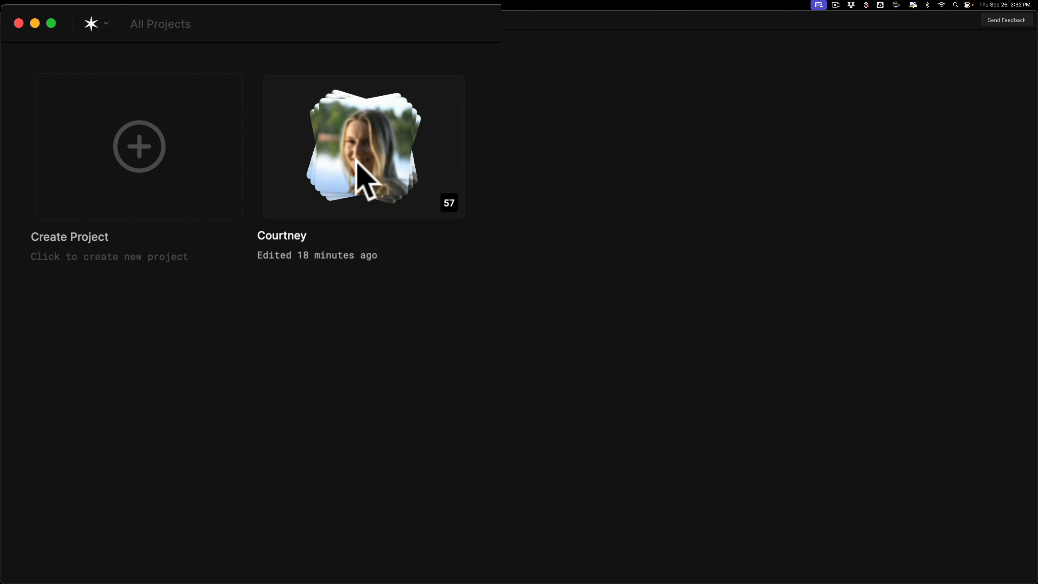
{"action": "left_click", "coordinate": [398, 150]}
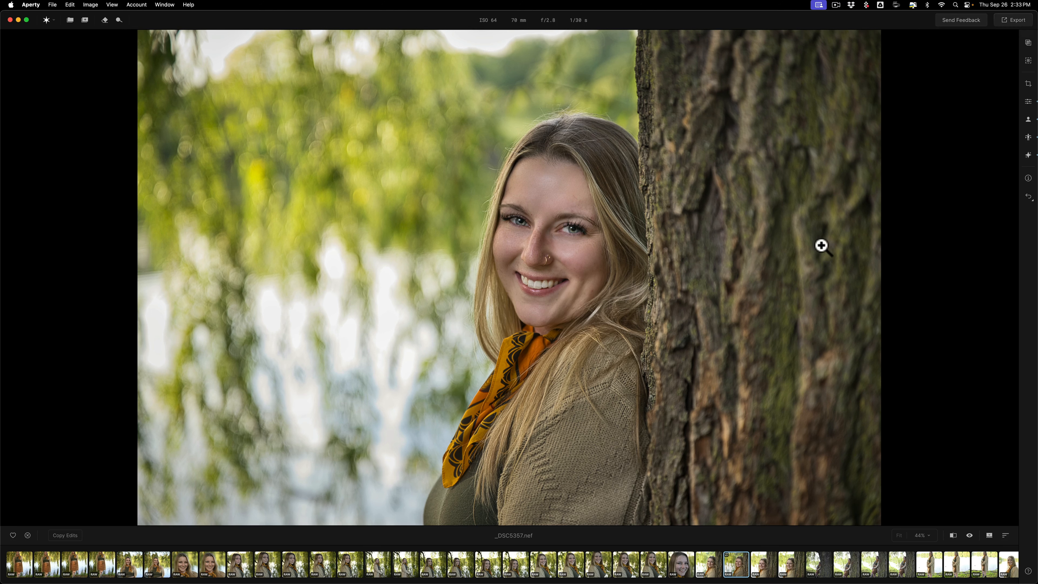
{"action": "key", "text": "backslash"}
{"action": "key", "text": "\\"}
{"action": "key", "text": "\\"}
{"action": "key", "text": "\\"}
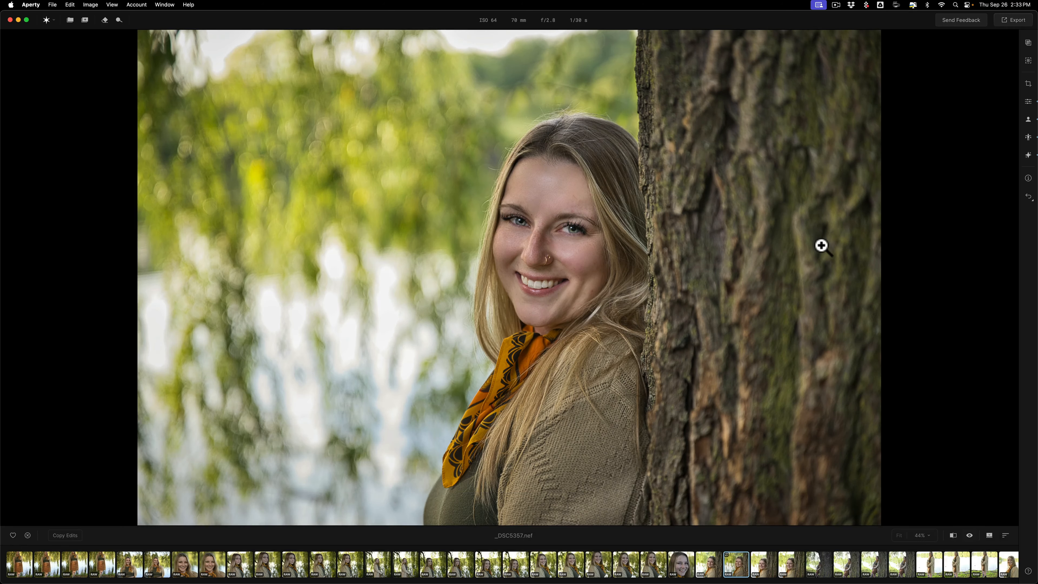